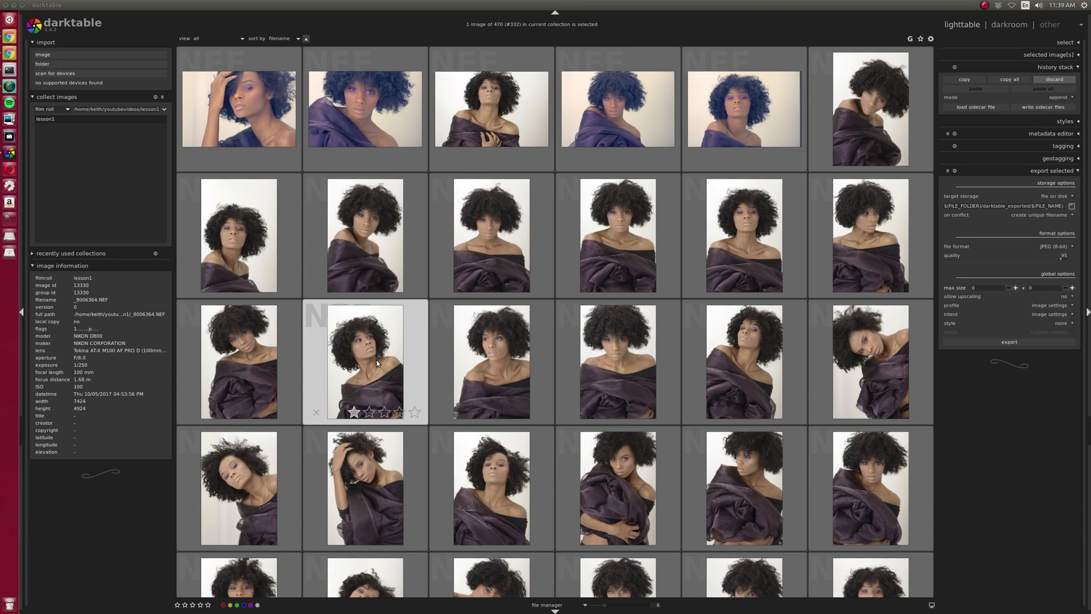
# Step: Switch to the browser to view the darktable 2.4 user manual, and return to darktable's photo collection
pyautogui.hotkey('alt', 'Tab')
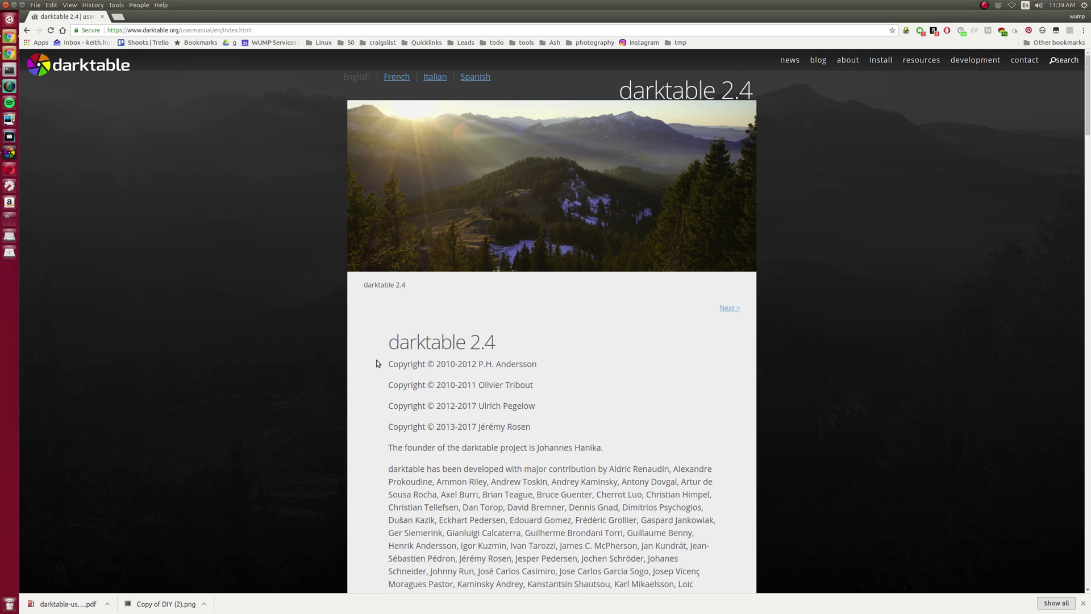
pyautogui.hotkey('alt', 'Tab')
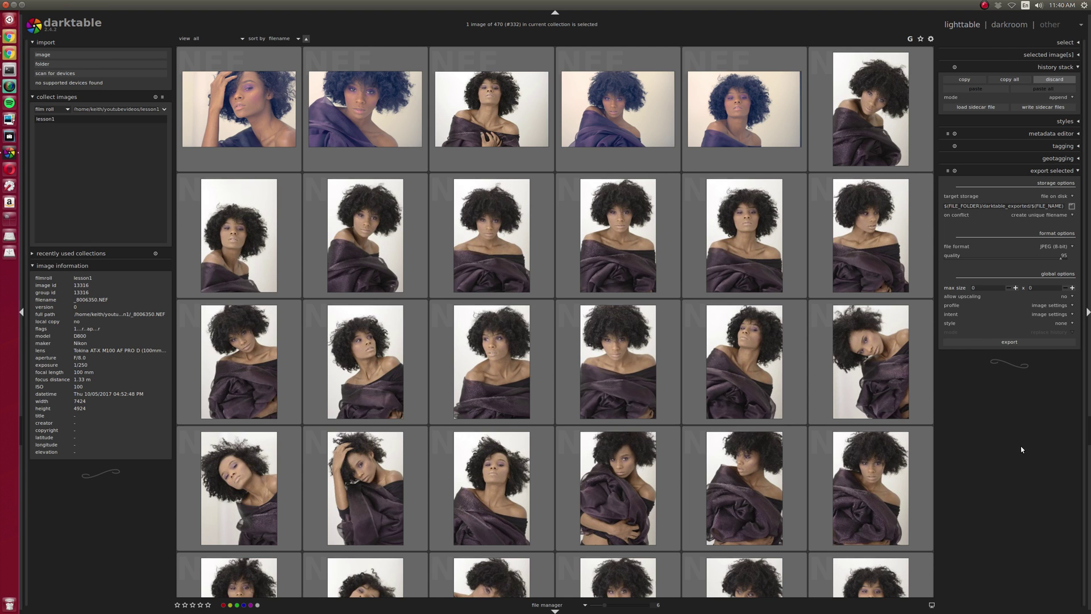
# Step: Hide the side panels and browse through the enlarged lighttable thumbnails
pyautogui.press('Tab')
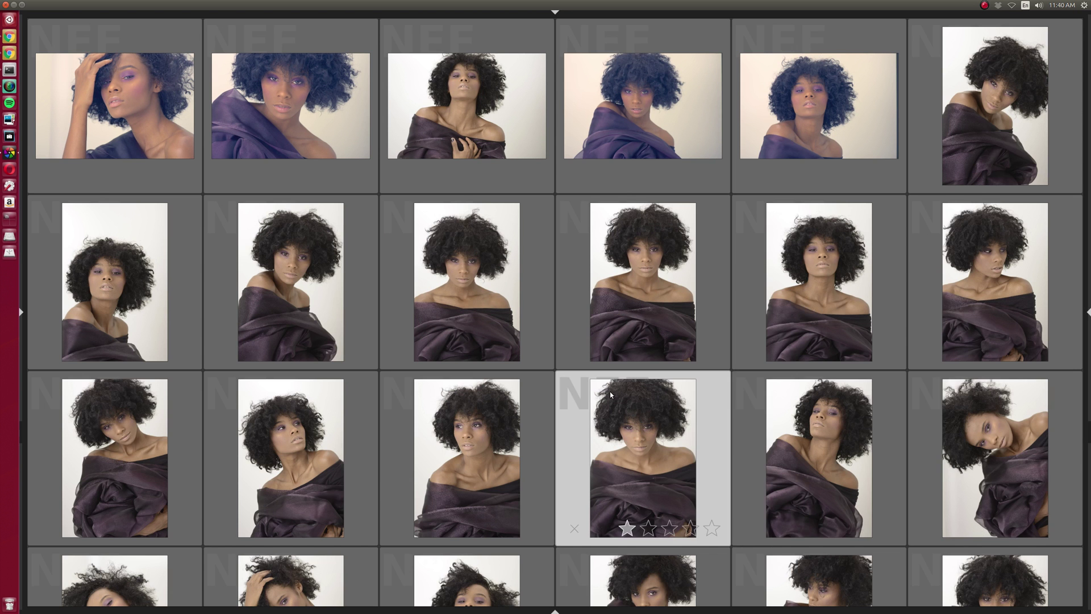
pyautogui.scroll(-6, 627, 386)
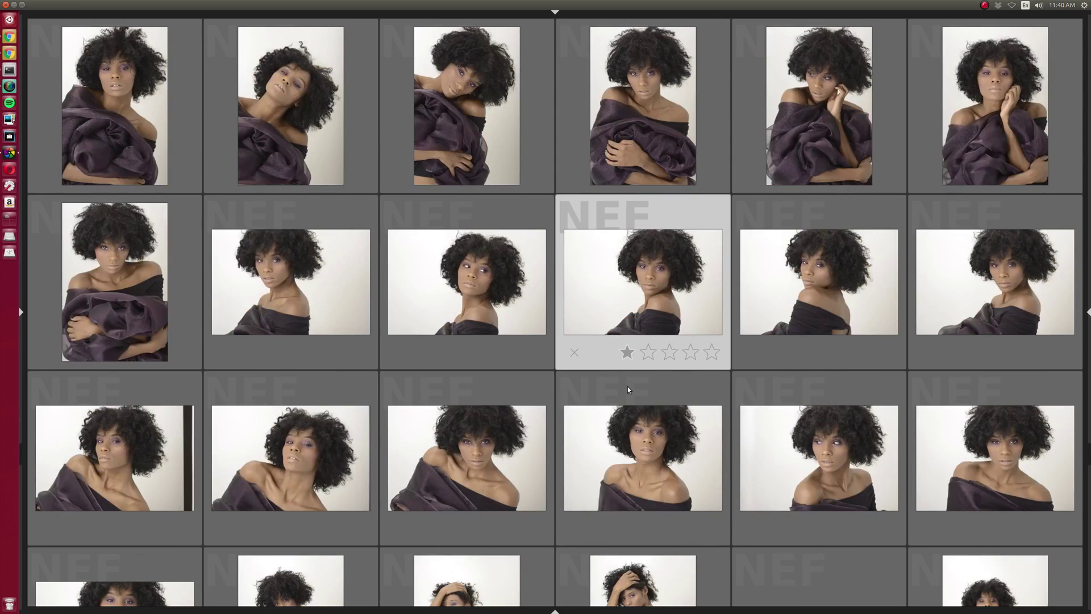
pyautogui.scroll(-8, 628, 389)
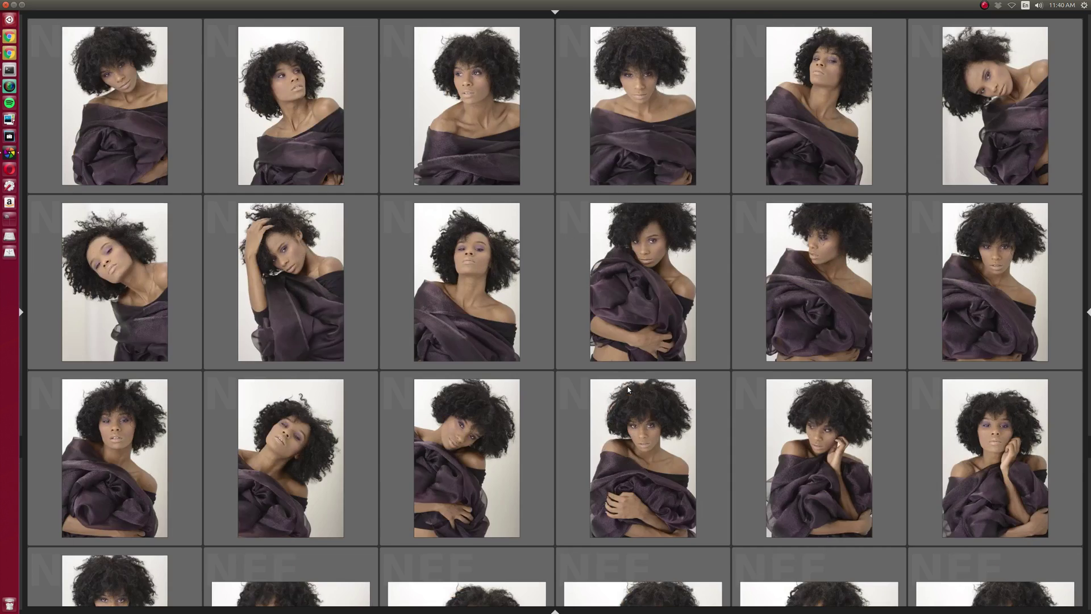
pyautogui.scroll(-2, 627, 387)
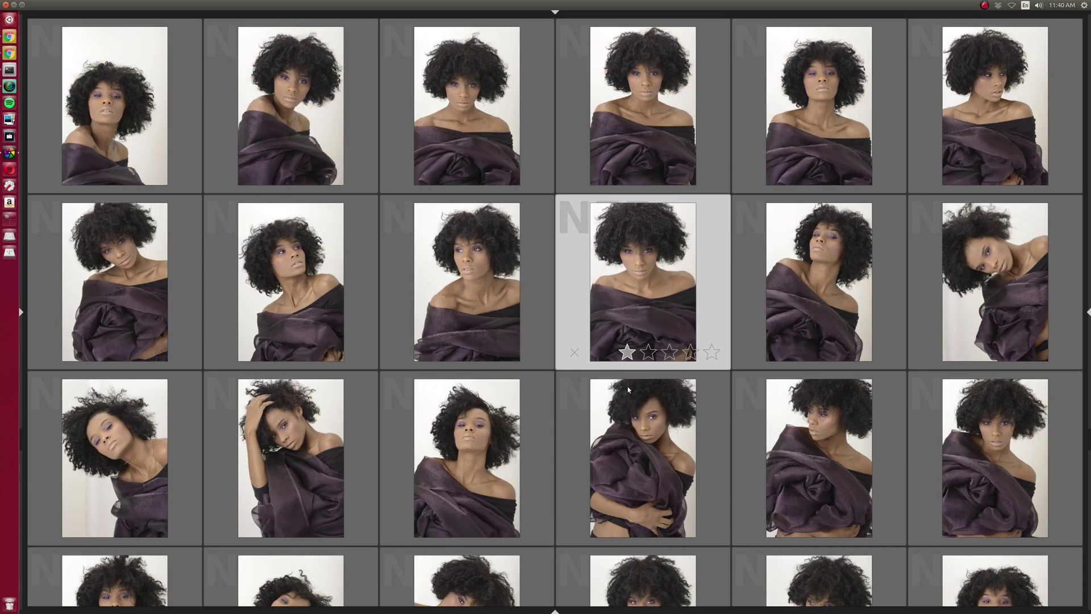
# Step: Rate the portrait _8006365.NEF two stars and give it red, yellow and green colour labels
pyautogui.press('2')
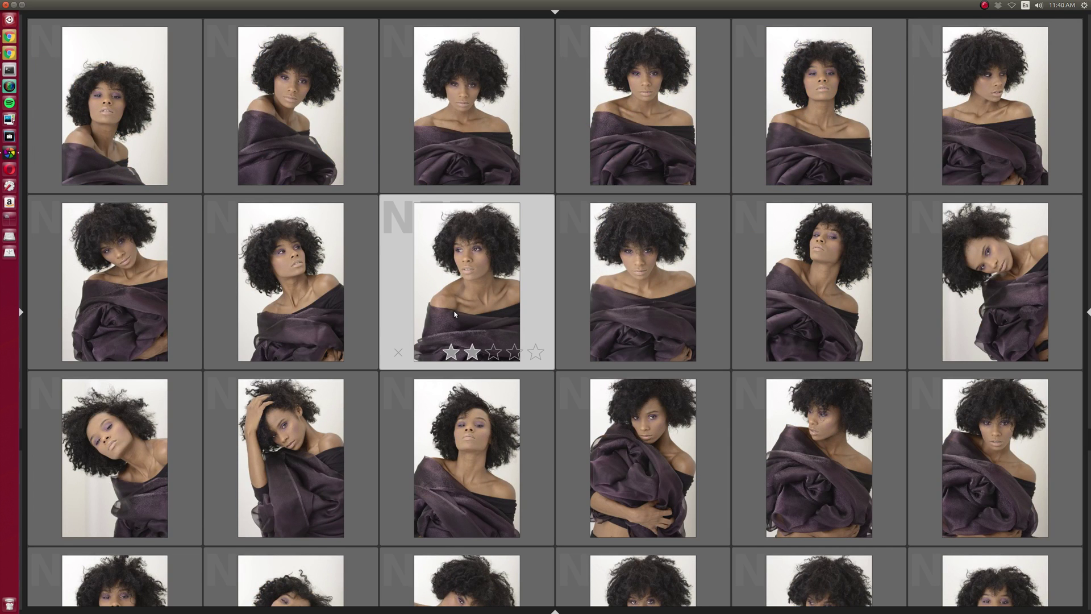
pyautogui.press('3')
pyautogui.press('2')
pyautogui.press('F1')
pyautogui.press('F2')
pyautogui.press('F3')
# Step: View the portrait with red, yellow and green labels in the darkroom, and return to the lighttable with the side panels shown
pyautogui.click(493, 295)
pyautogui.press('d')
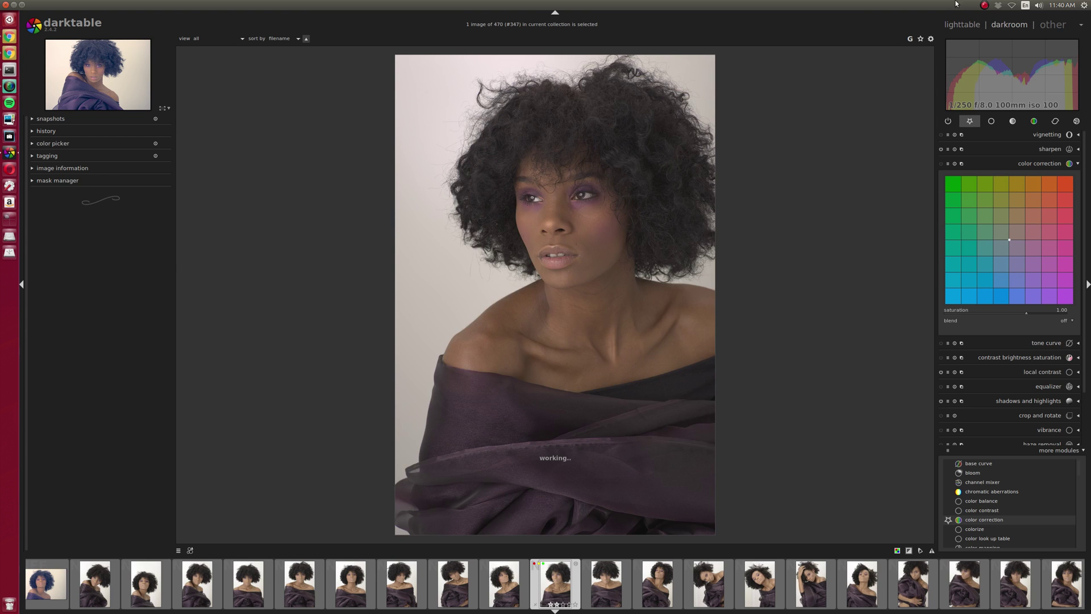
pyautogui.press('l')
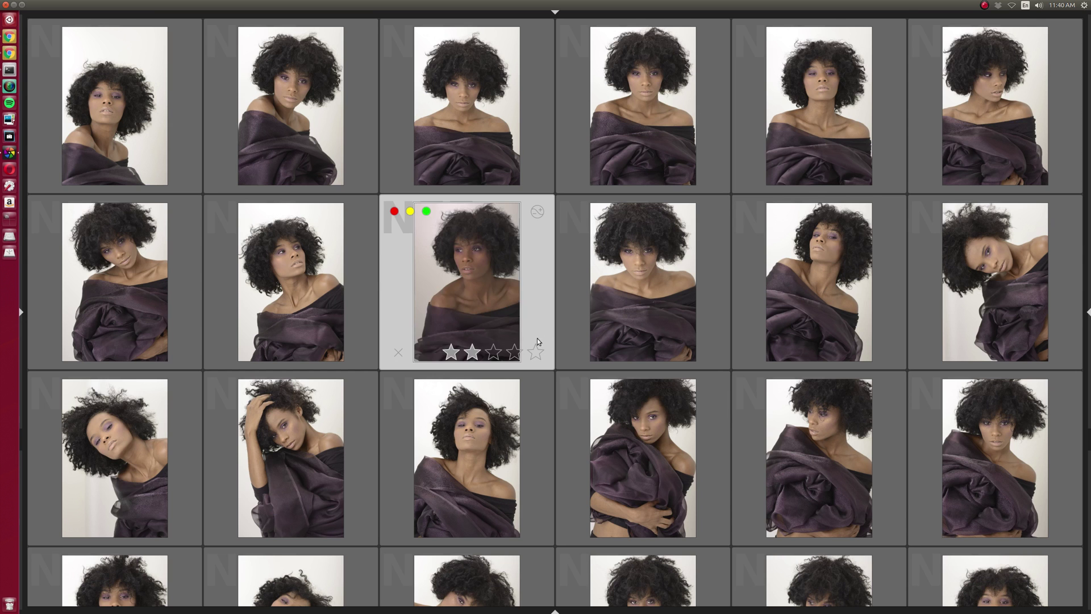
pyautogui.press('Tab')
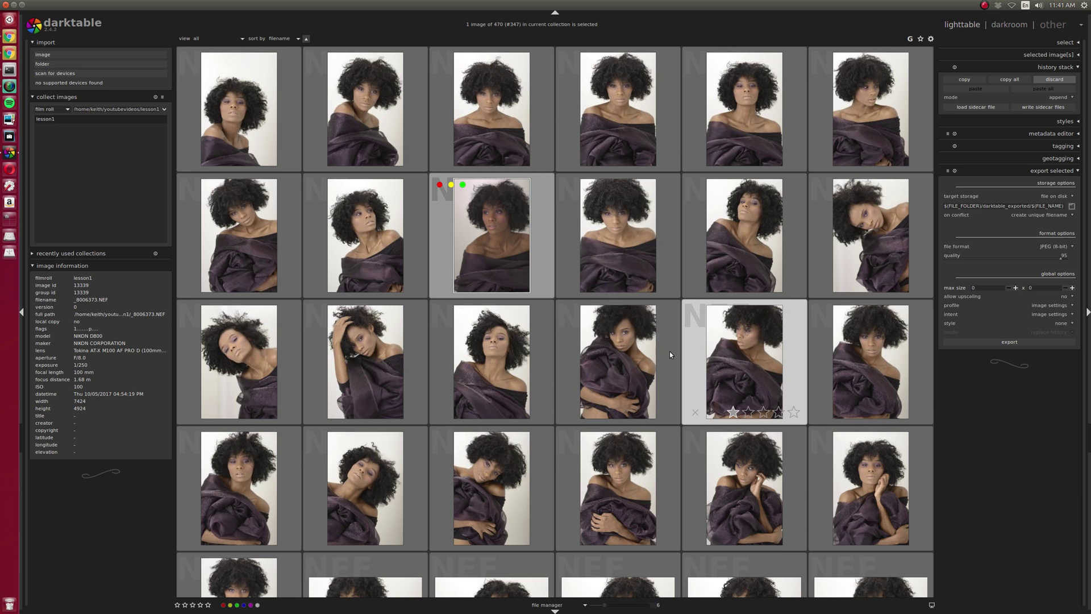
# Step: Preview several individual portraits from the lighttable at full size
pyautogui.press('w')
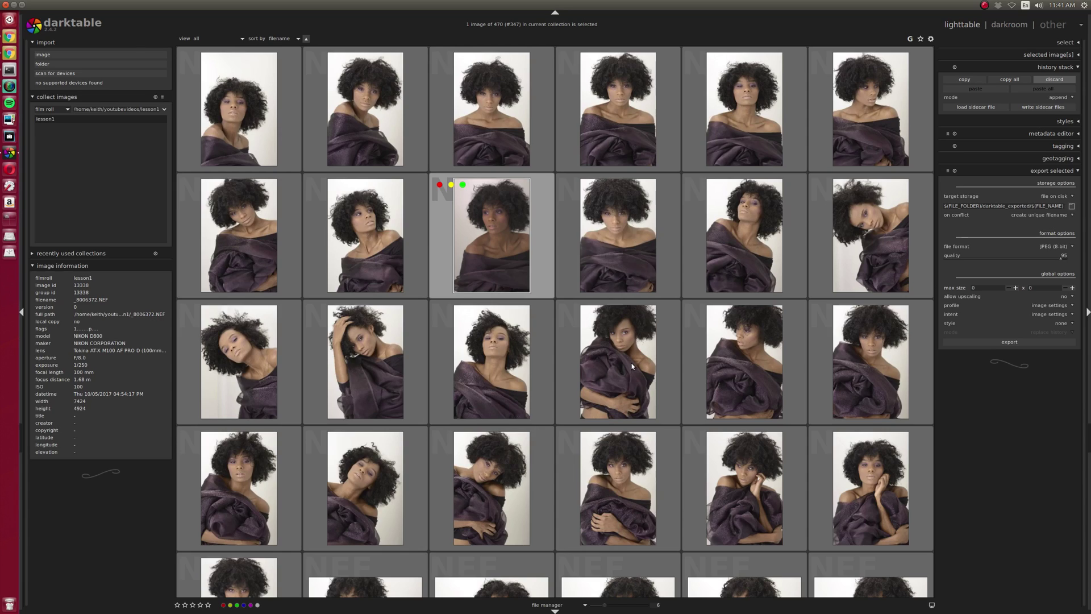
pyautogui.press('w')
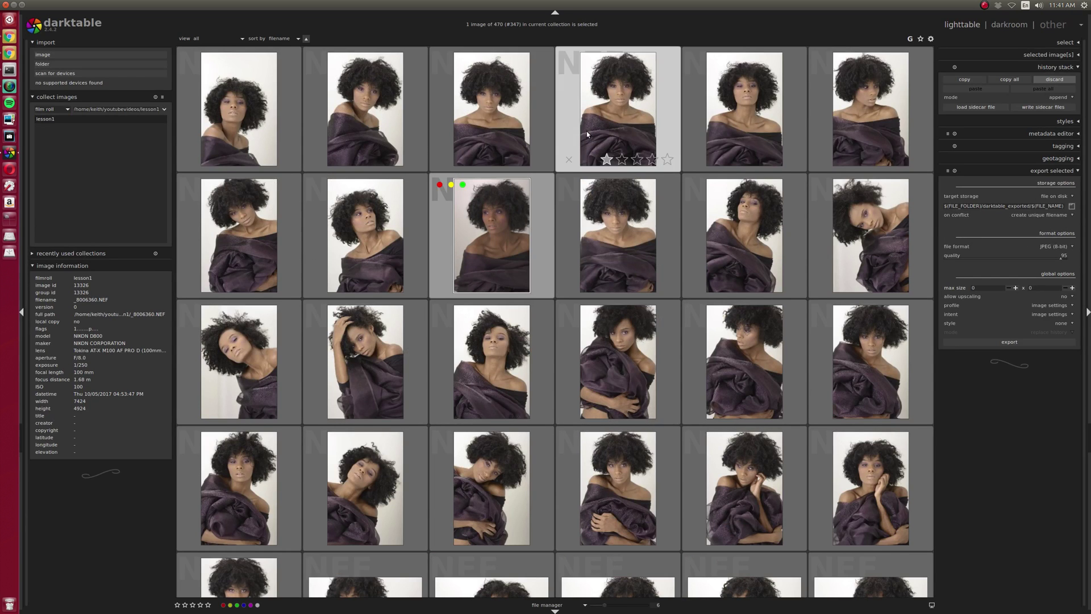
pyautogui.press('w')
# Step: Open the full preview of _8006361.NEF and rate it four stars
pyautogui.press('w')
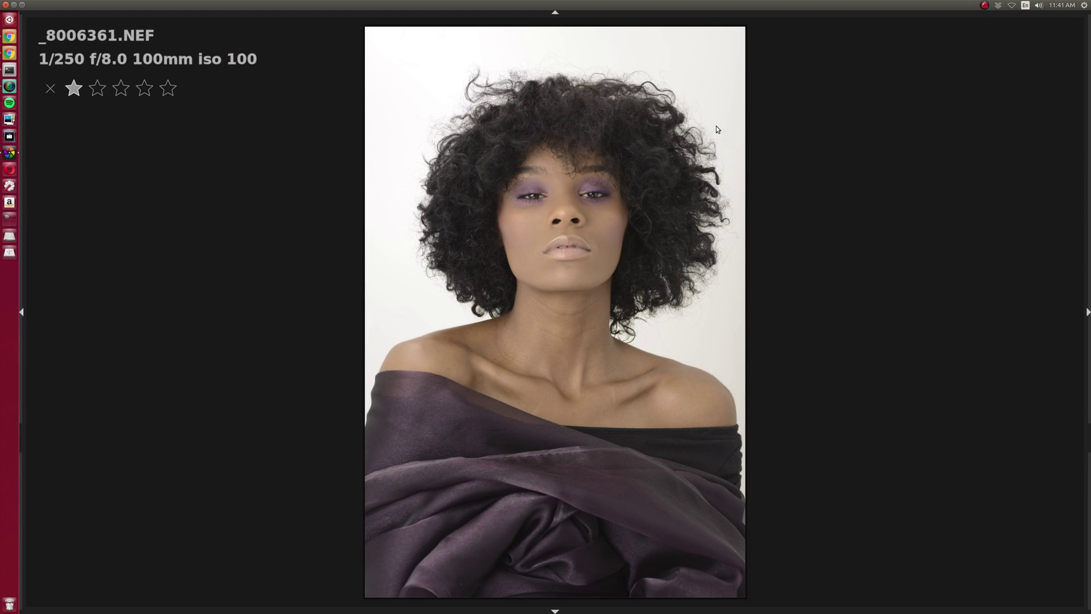
pyautogui.press('2')
pyautogui.press('3')
pyautogui.press('2')
pyautogui.press('3')
pyautogui.press('2')
pyautogui.press('4')
# Step: Give the previewed photo _8006361.NEF red and blue colour labels and close the preview
pyautogui.press('F1')
pyautogui.press('F2')
pyautogui.press('F3')
pyautogui.press('F3')
pyautogui.press('F4')
pyautogui.press('F2')
pyautogui.press('Escape')
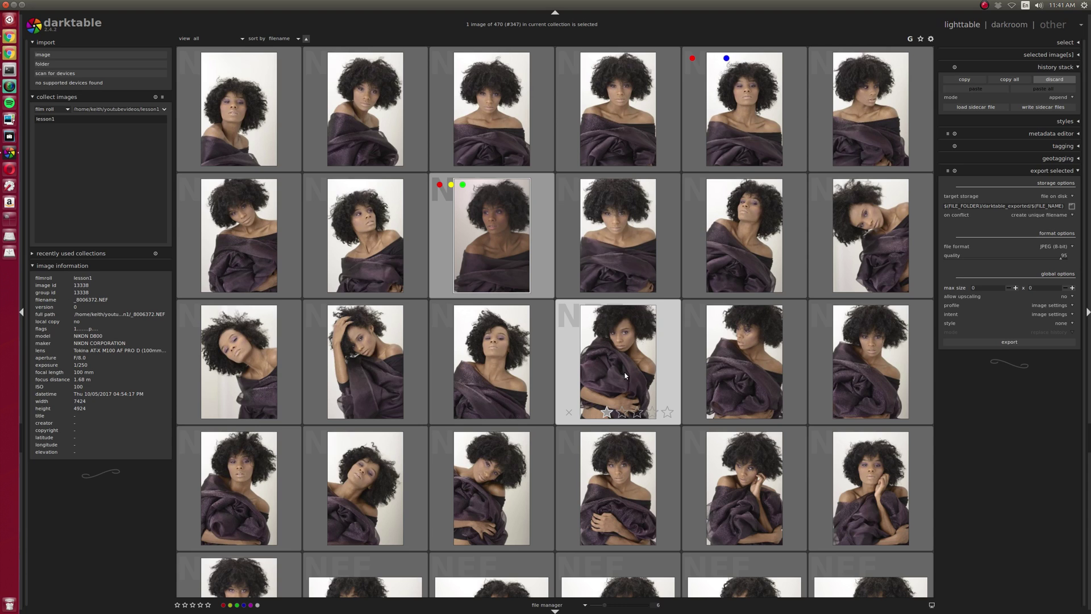
# Step: Check the in-focus regions of _8006352.NEF in the full preview with focus detection, and return to the thumbnails
pyautogui.hotkey('ctrl', 'w')
pyautogui.press('Escape')
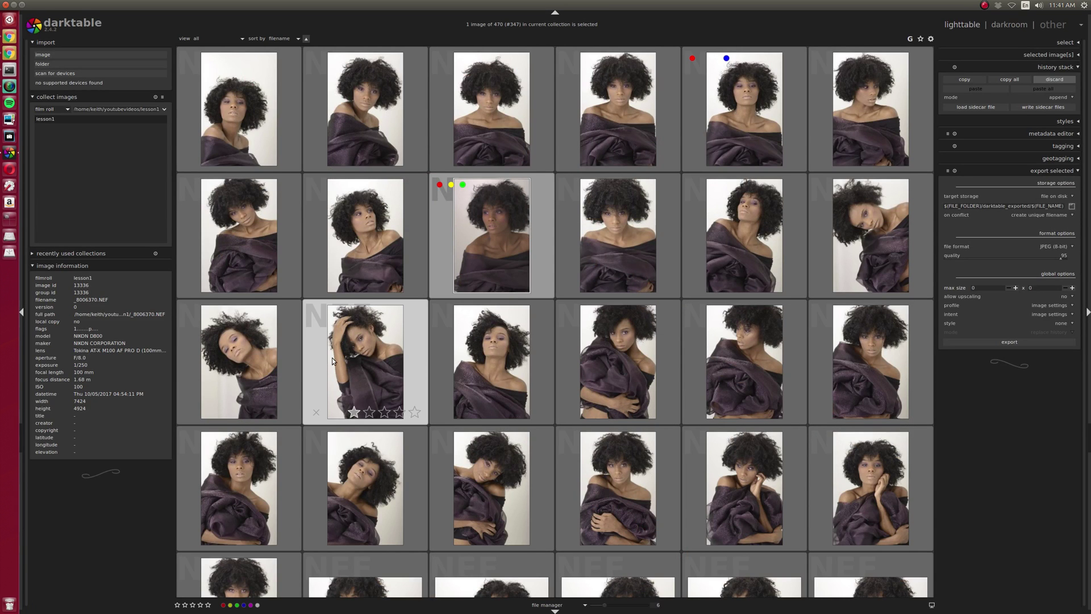
pyautogui.scroll(1, 341, 359)
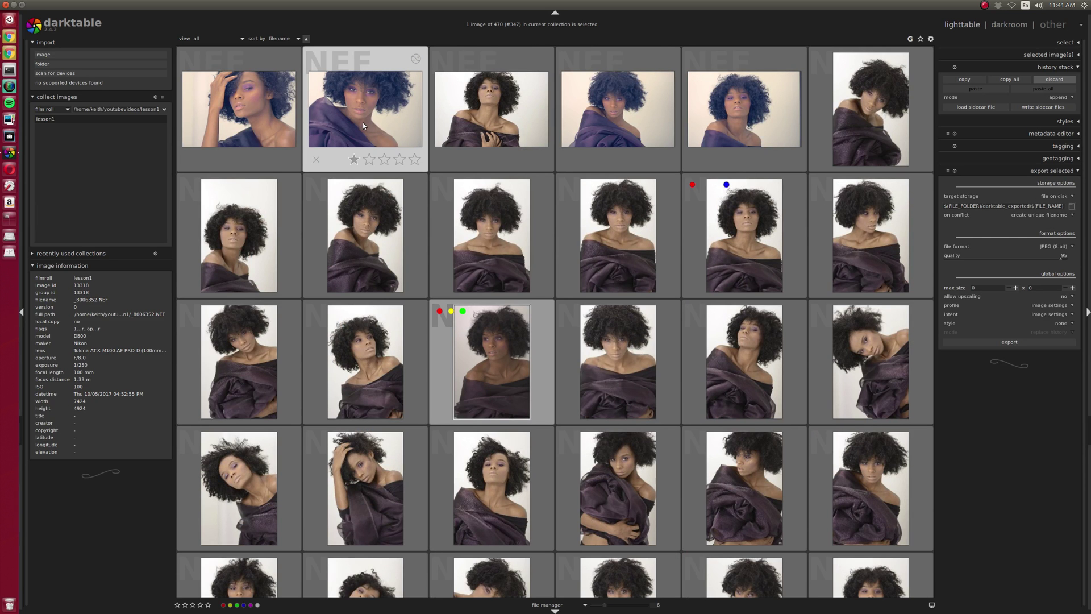
pyautogui.hotkey('ctrl', 'w')
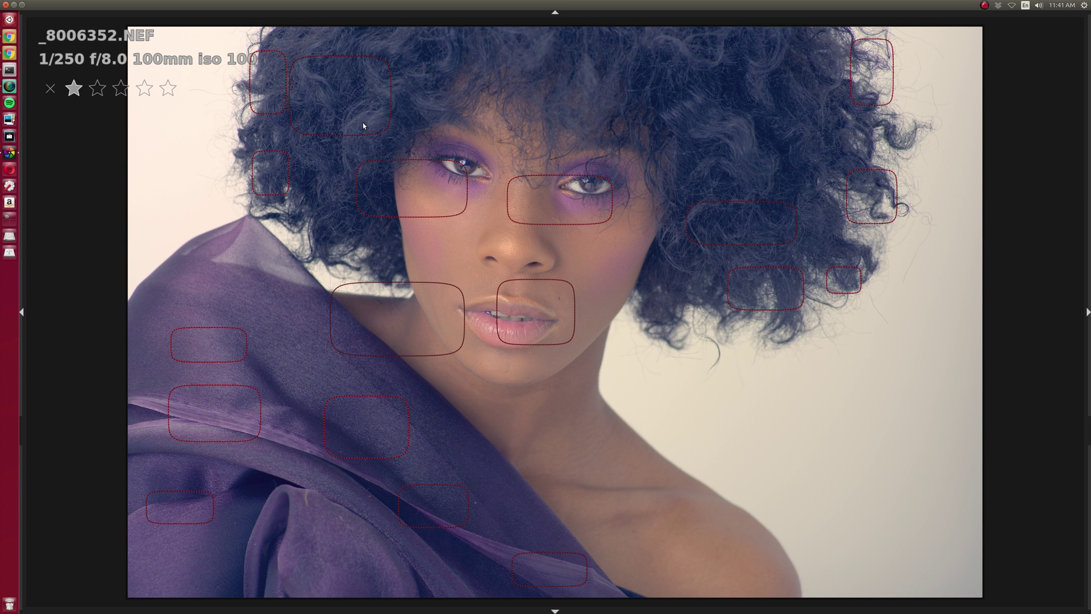
pyautogui.hotkey('ctrl', 'w')
pyautogui.hotkey('ctrl', 'w')
pyautogui.press('Right')
pyautogui.press('w')
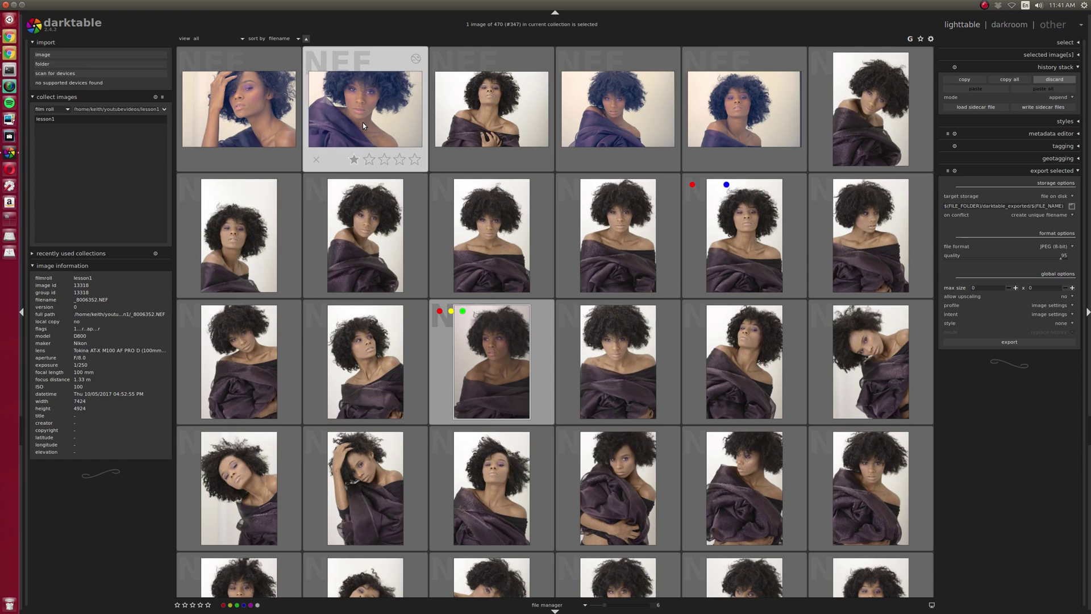
# Step: Open the full preview of _8006352.NEF and advance through the following photos to _8006357.NEF
pyautogui.press('w')
pyautogui.press('Right')
pyautogui.press('Right')
pyautogui.press('Right')
pyautogui.press('Right')
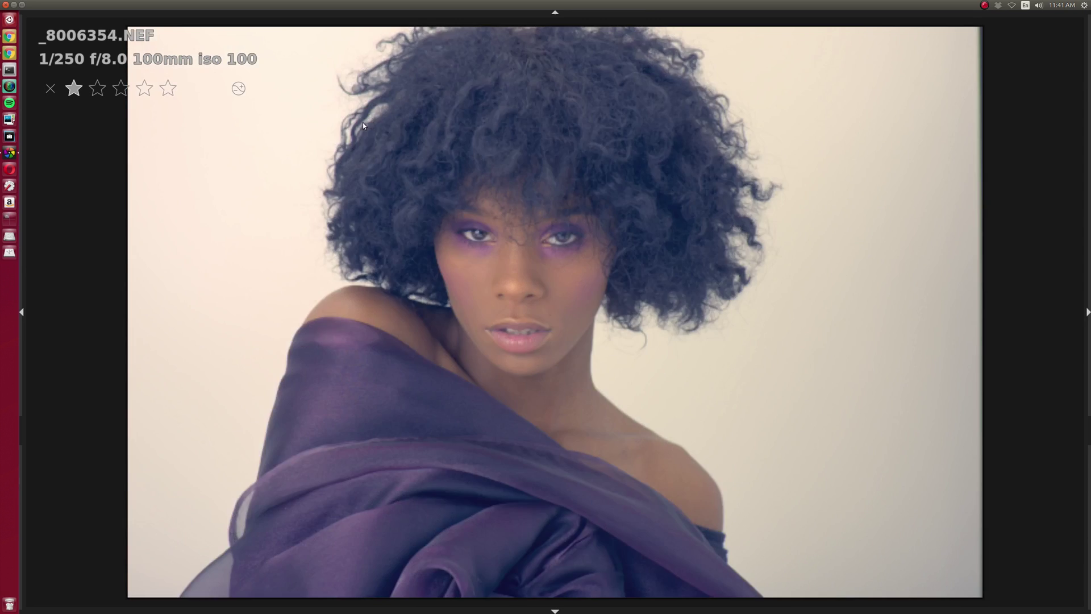
pyautogui.press('Right')
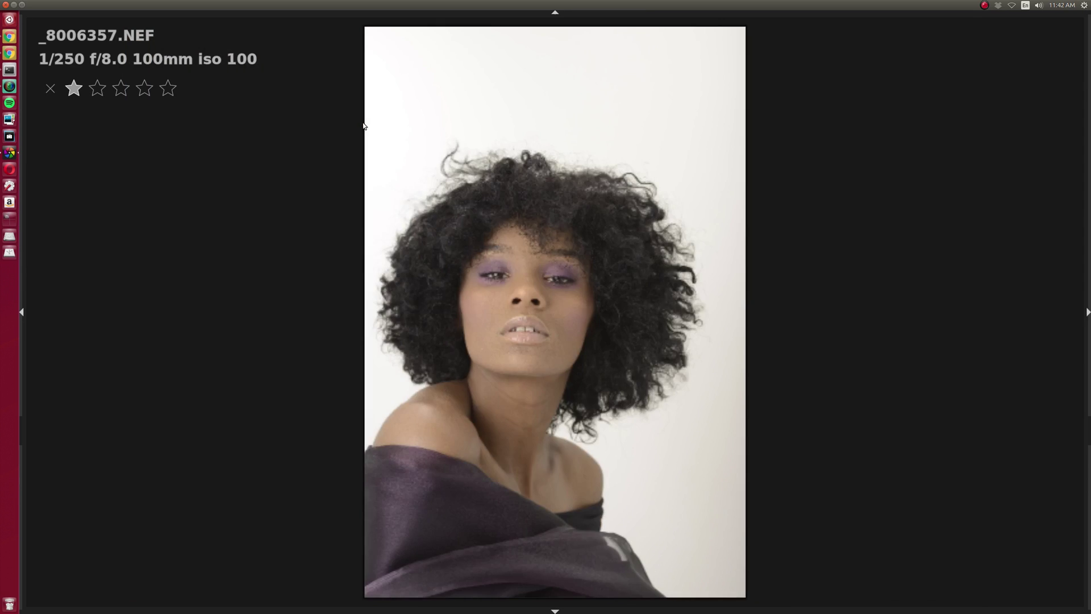
# Step: Go back through the previewed photos to _8006351.NEF and close the preview
pyautogui.press('Left')
pyautogui.press('Left')
pyautogui.press('Left')
pyautogui.press('Left')
pyautogui.press('Left')
pyautogui.press('Left')
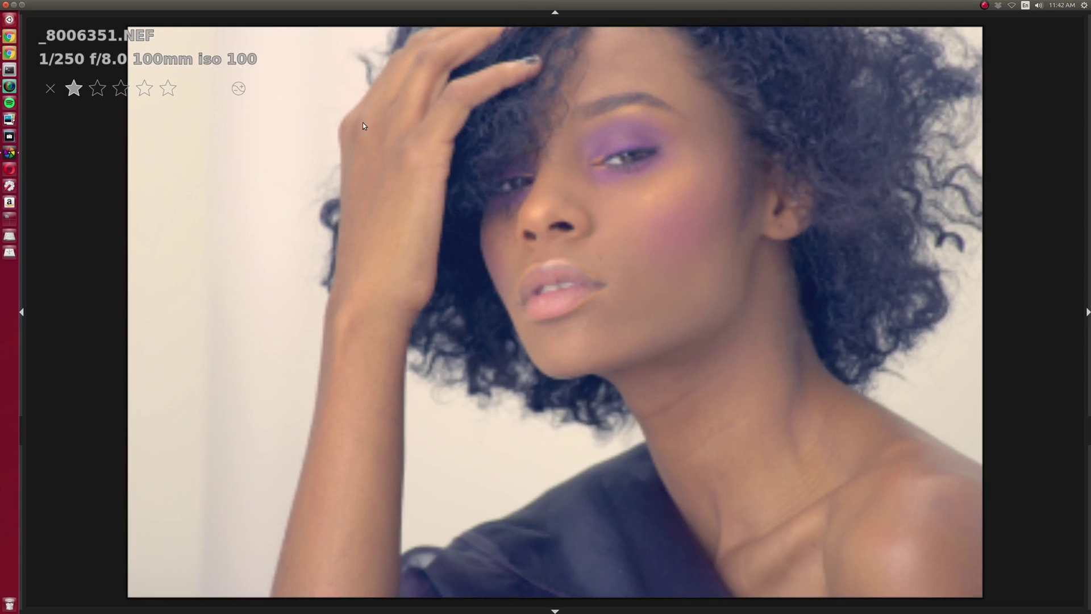
pyautogui.press('w')
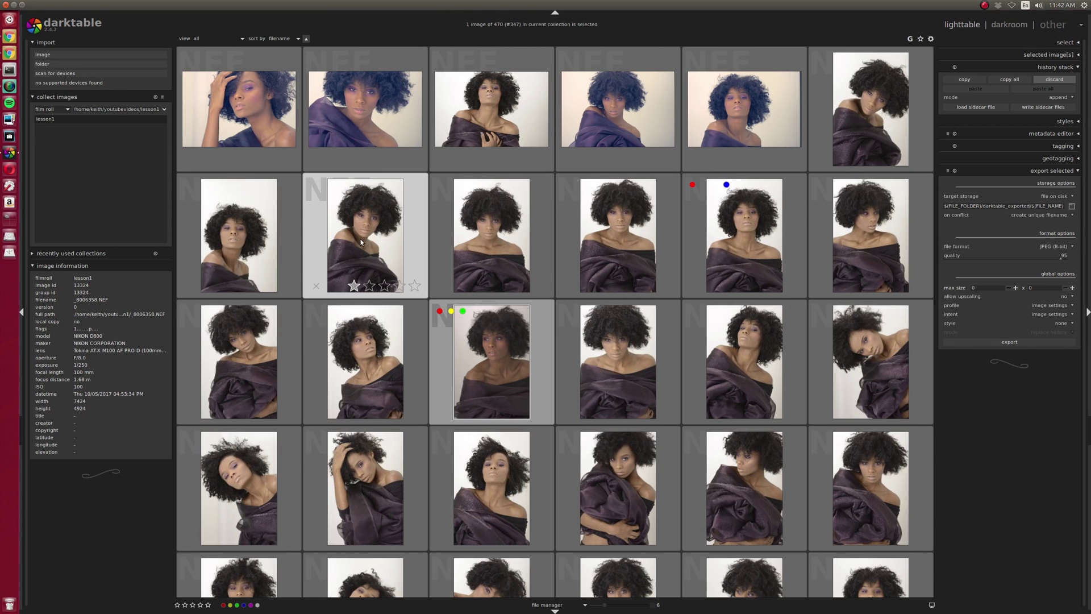
# Step: Compare _8006358.NEF with its neighbouring shots by flipping back and forth in the full preview, and return to the thumbnails
pyautogui.press('w')
pyautogui.press('Right')
pyautogui.press('Right')
pyautogui.press('Left')
pyautogui.press('Left')
pyautogui.press('Right')
pyautogui.press('Right')
pyautogui.press('Left')
pyautogui.press('Right')
pyautogui.press('Right')
pyautogui.press('Right')
pyautogui.press('Left')
pyautogui.press('Left')
pyautogui.press('Left')
pyautogui.press('Left')
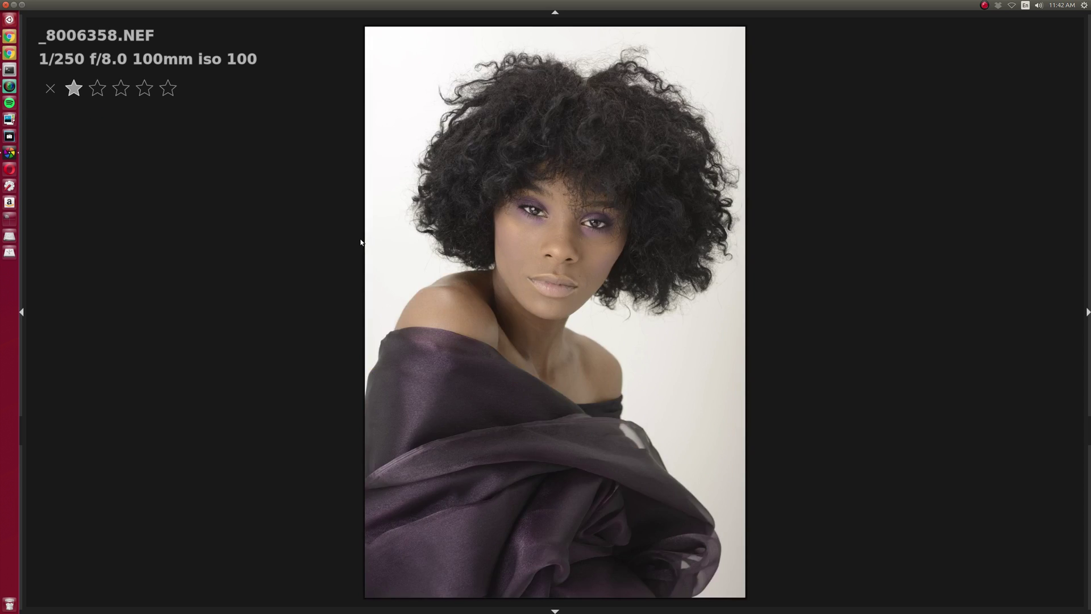
pyautogui.press('Right')
pyautogui.press('w')
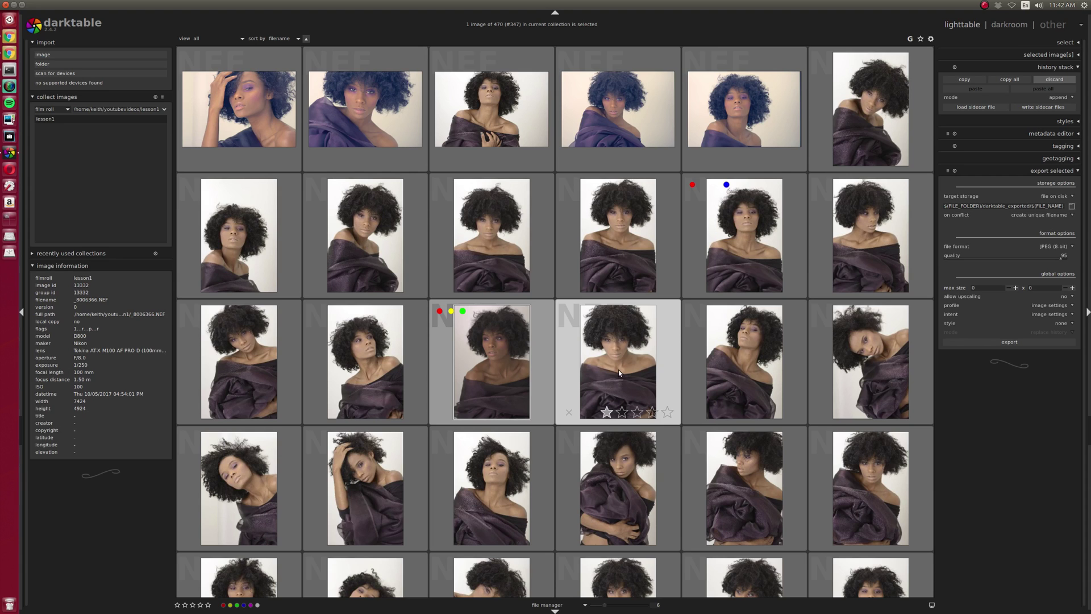
pyautogui.press('Right')
pyautogui.press('Right')
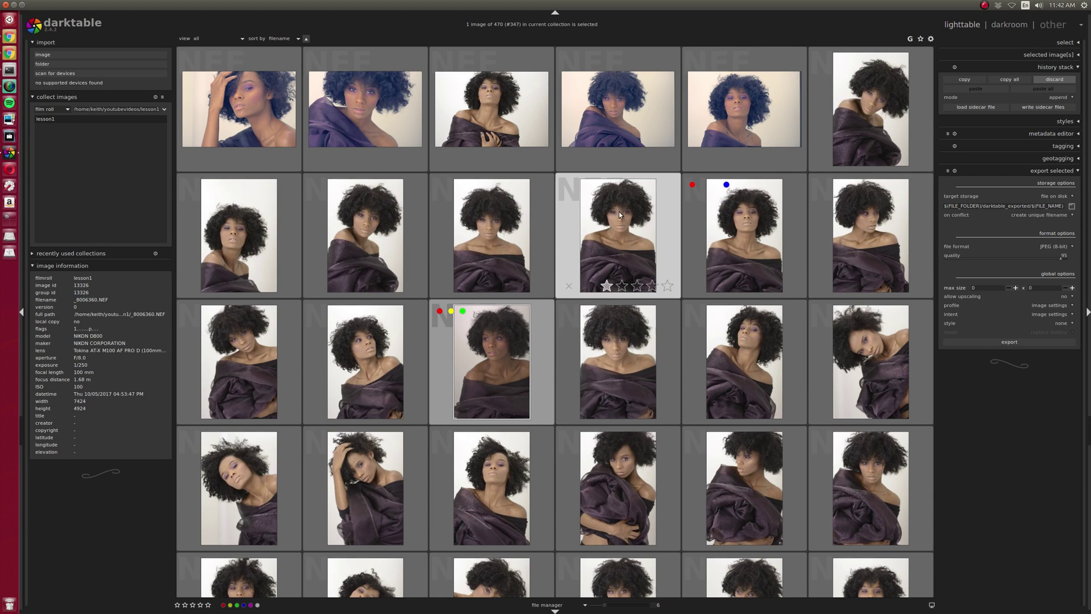
# Step: Open _8006360.NEF in the darkroom and inspect the model's face up close
pyautogui.click(628, 259)
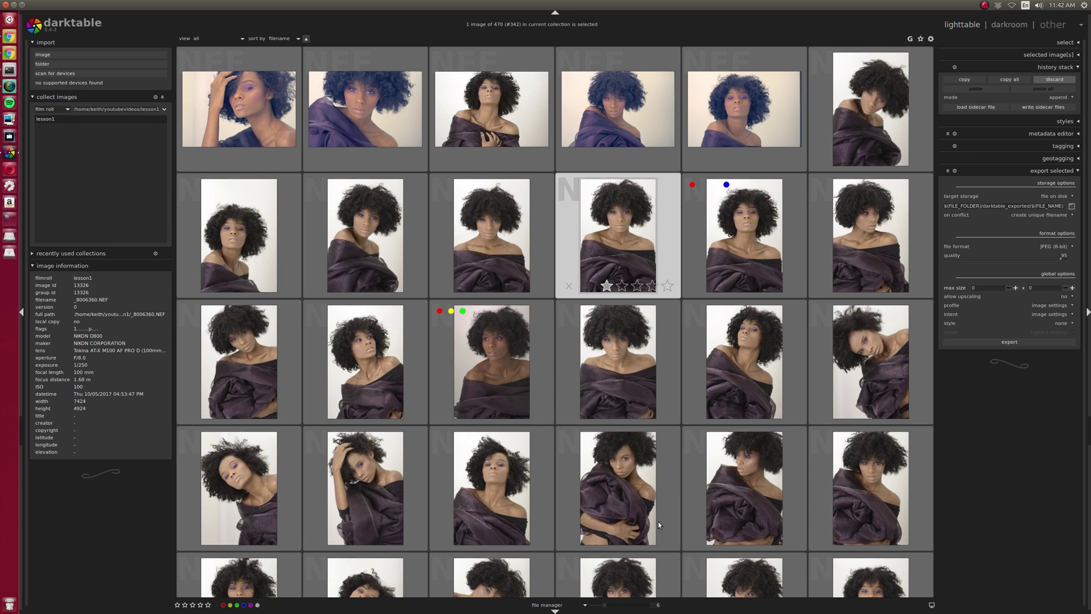
pyautogui.press('d')
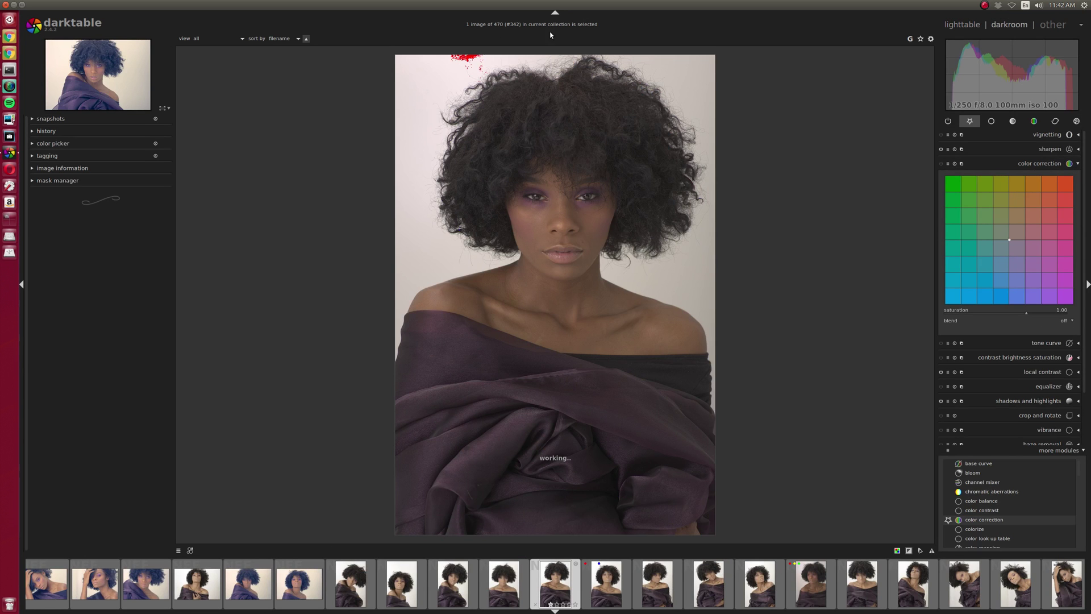
pyautogui.scroll(3, 575, 179)
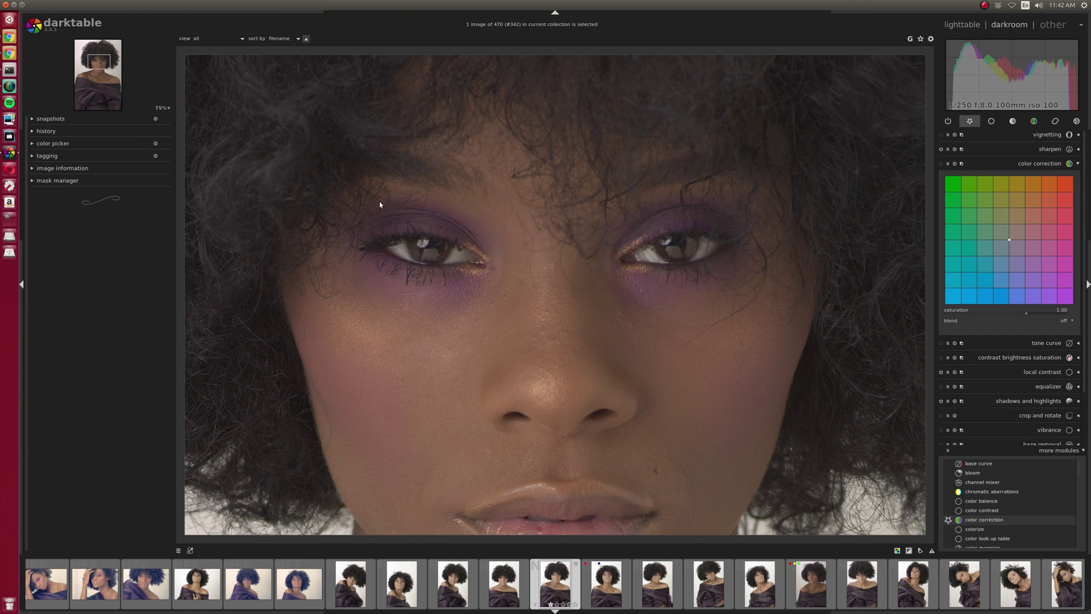
pyautogui.moveTo(99, 60)
pyautogui.mouseDown()
pyautogui.moveTo(89, 65)
pyautogui.moveTo(98, 81)
pyautogui.moveTo(96, 65)
pyautogui.mouseUp()
pyautogui.scroll(-5, 395, 262)
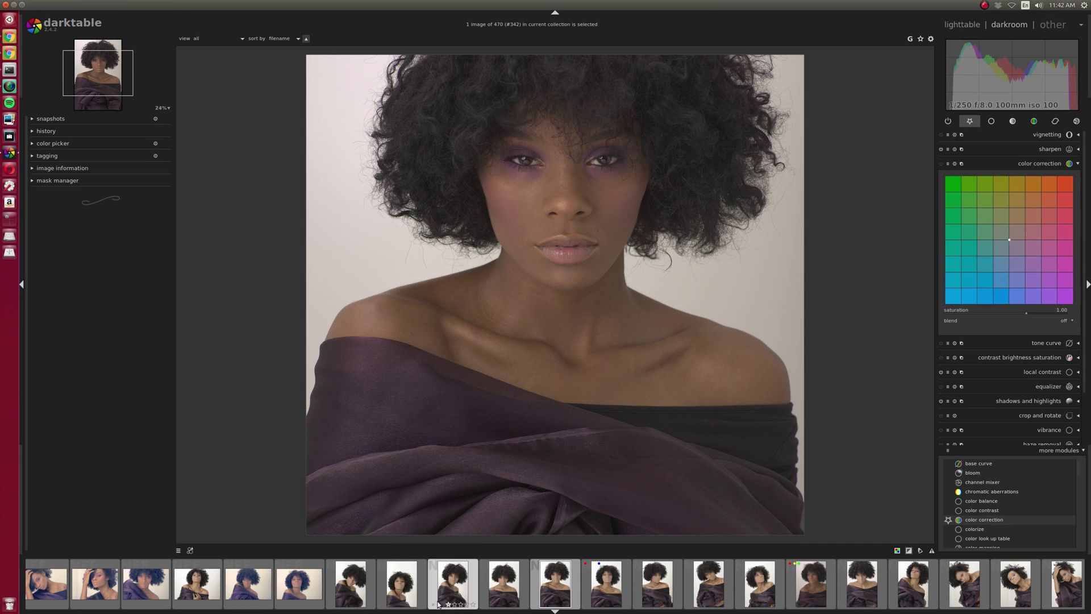
# Step: Copy the edit history of _8006355.NEF onto _8006364.NEF and _8006365.NEF using the filmstrip, and return to the lighttable
pyautogui.click(305, 582)
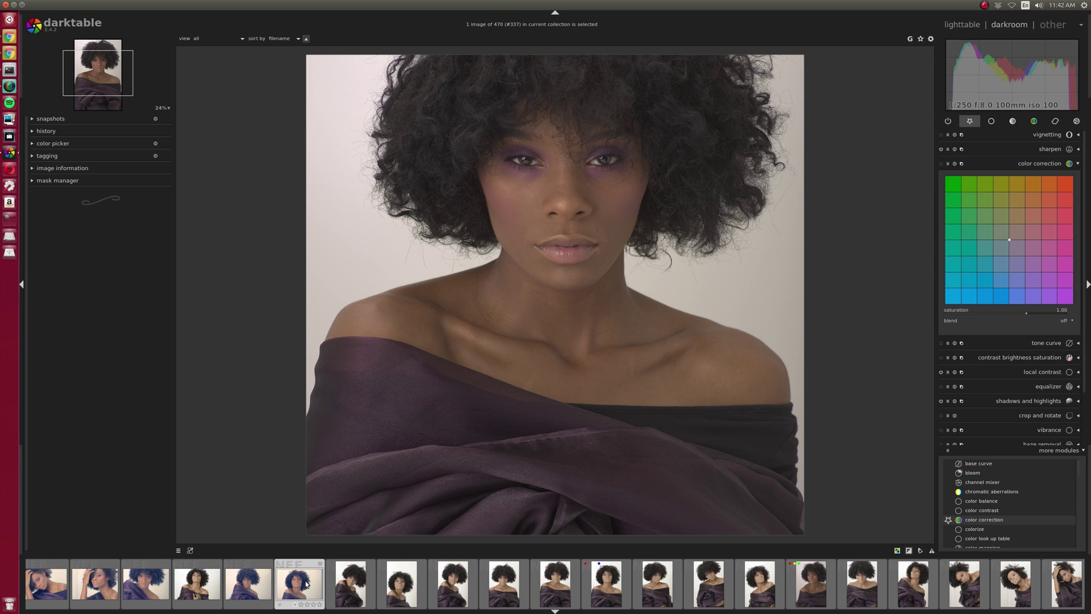
pyautogui.click(771, 592)
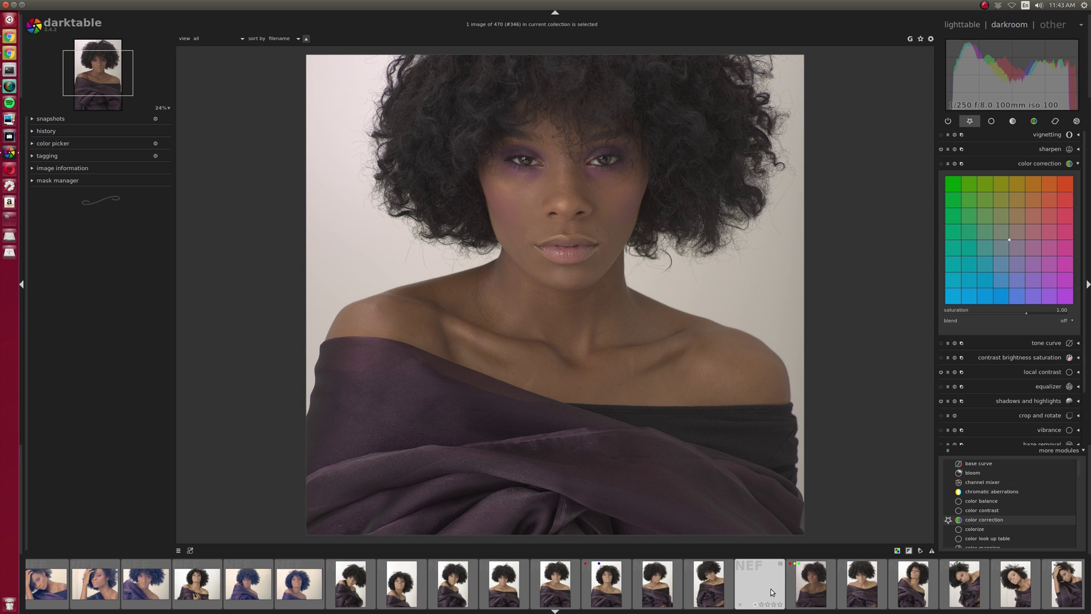
pyautogui.click(809, 594)
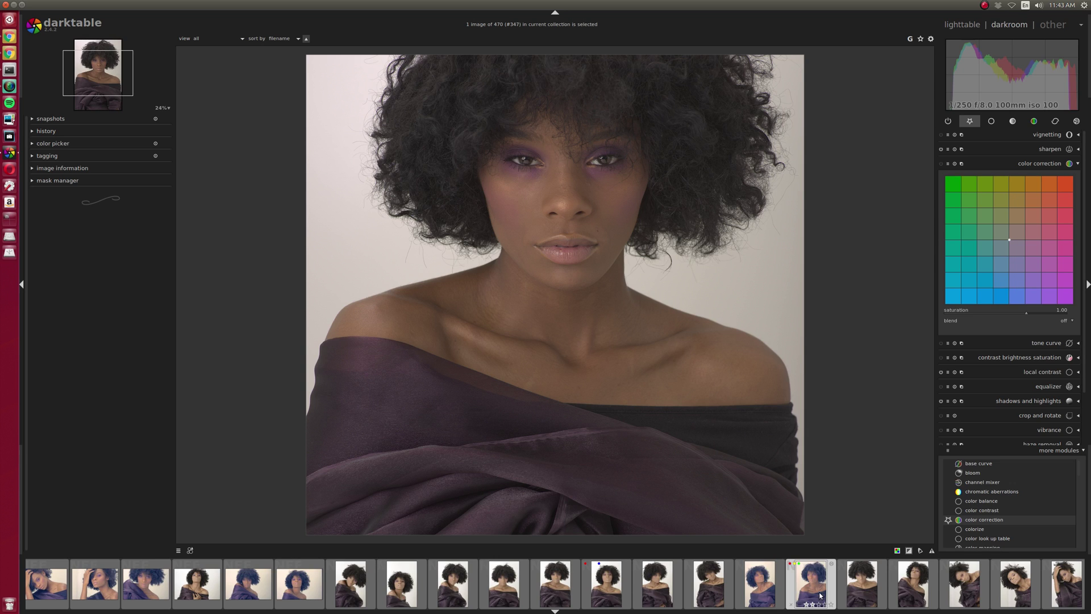
pyautogui.click(973, 26)
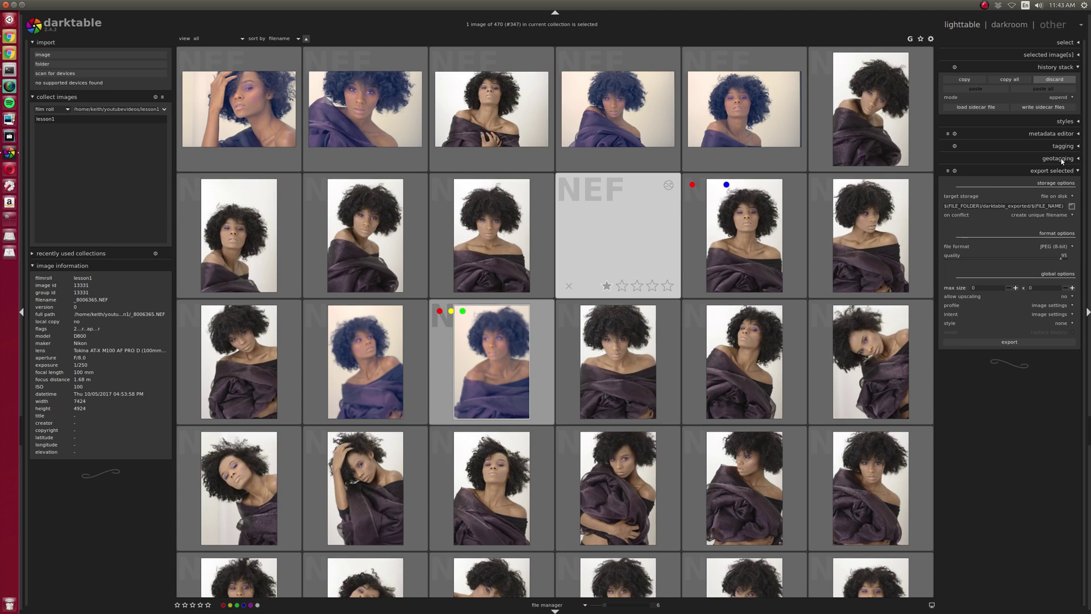
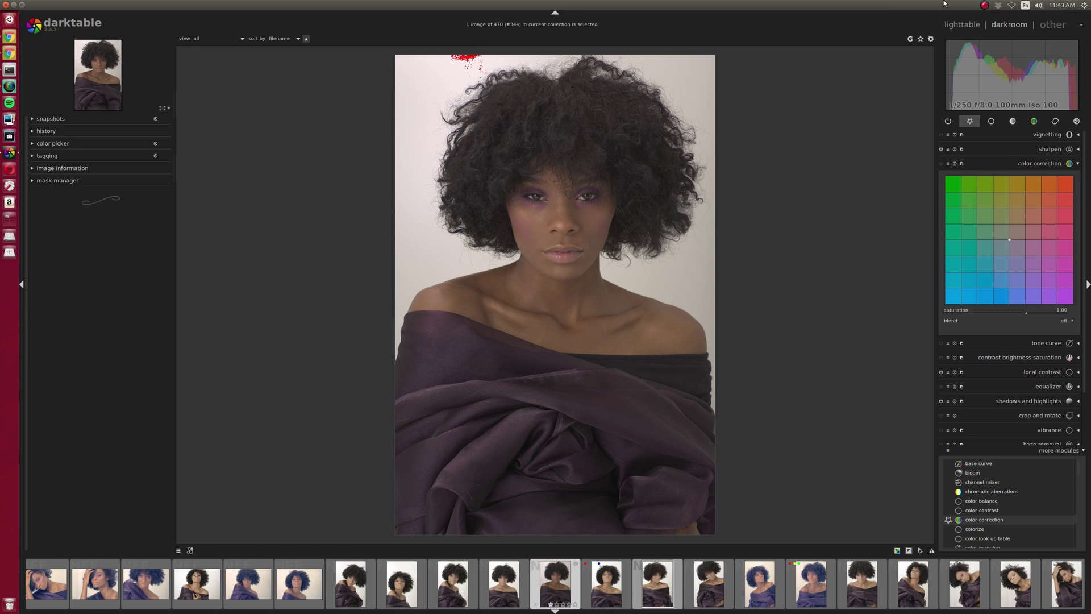
pyautogui.click(962, 25)
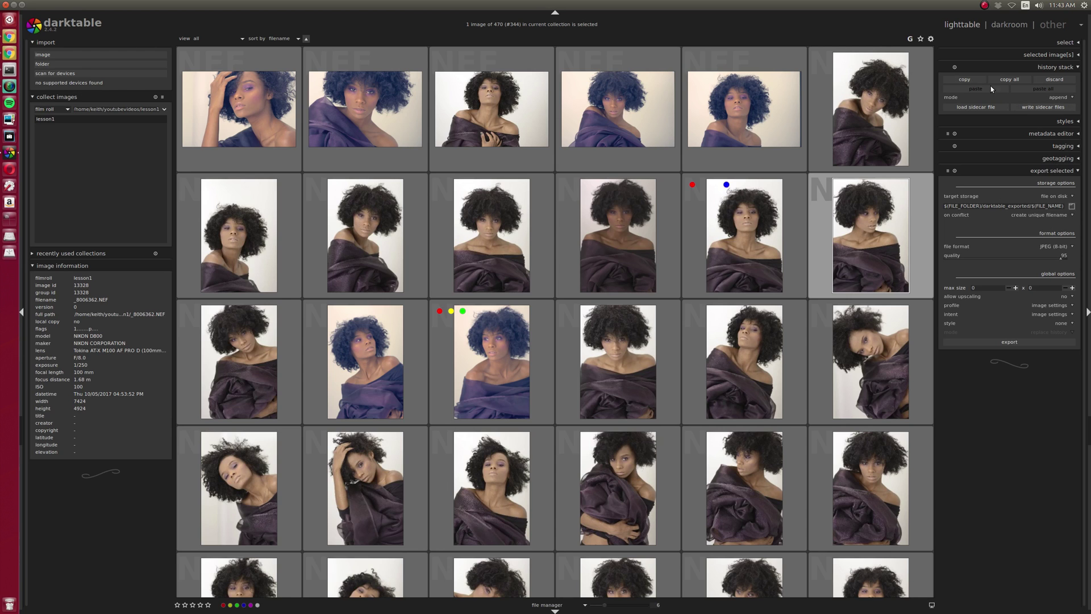
# Step: Try to copy the edit history of _8006356.NEF and then of the edited landscape portrait beside it, cancelling the parts selection
pyautogui.click(870, 108)
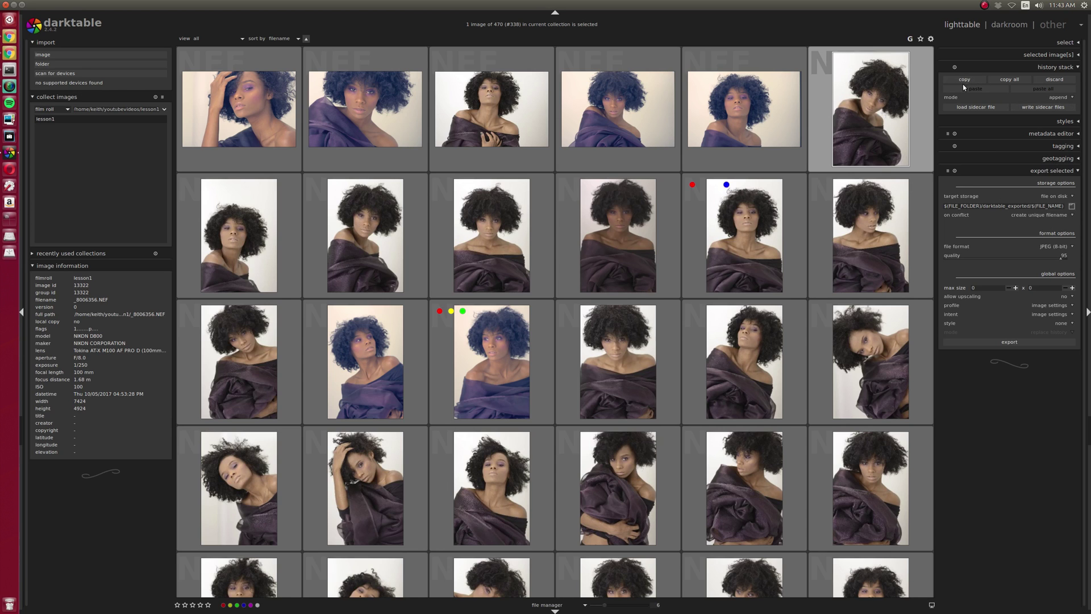
pyautogui.click(965, 79)
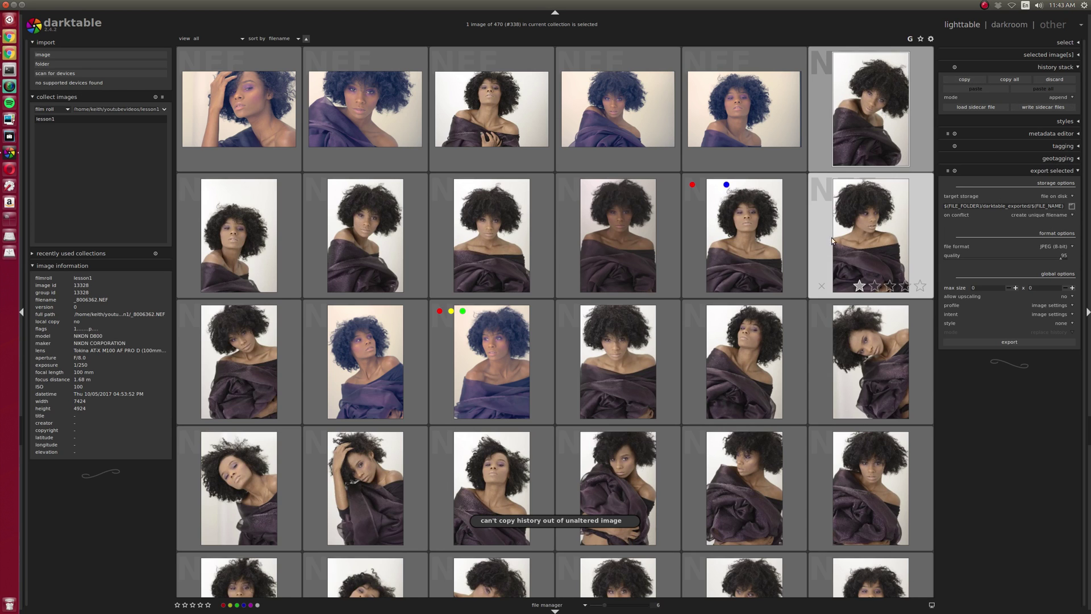
pyautogui.click(790, 123)
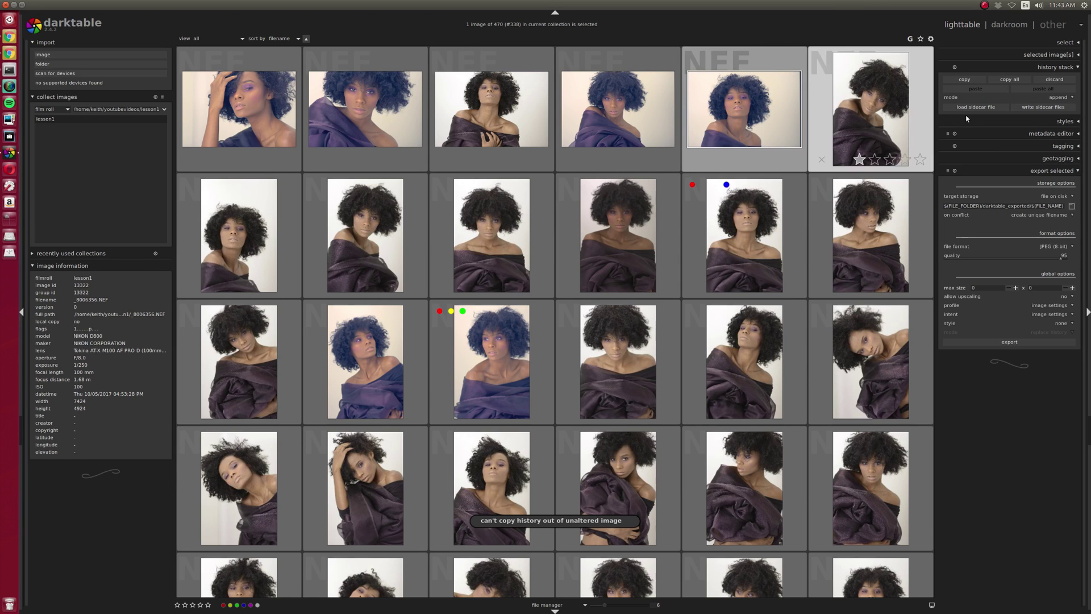
pyautogui.click(965, 80)
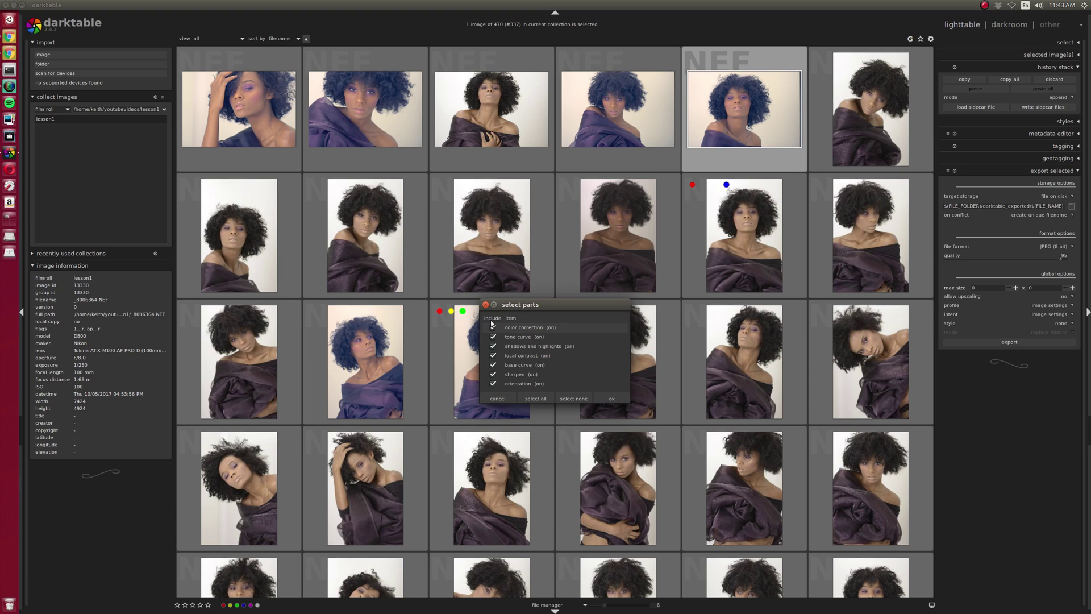
pyautogui.click(497, 398)
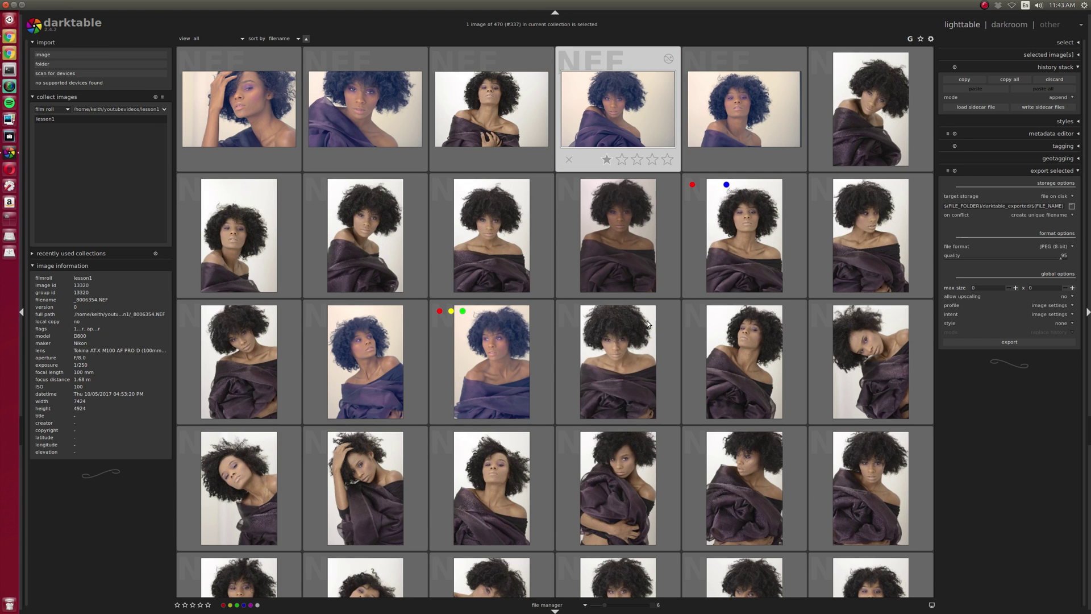
# Step: Open _8006354.NEF in the darkroom and select the close-up face portrait in the filmstrip
pyautogui.doubleClick(636, 114)
pyautogui.click(452, 578)
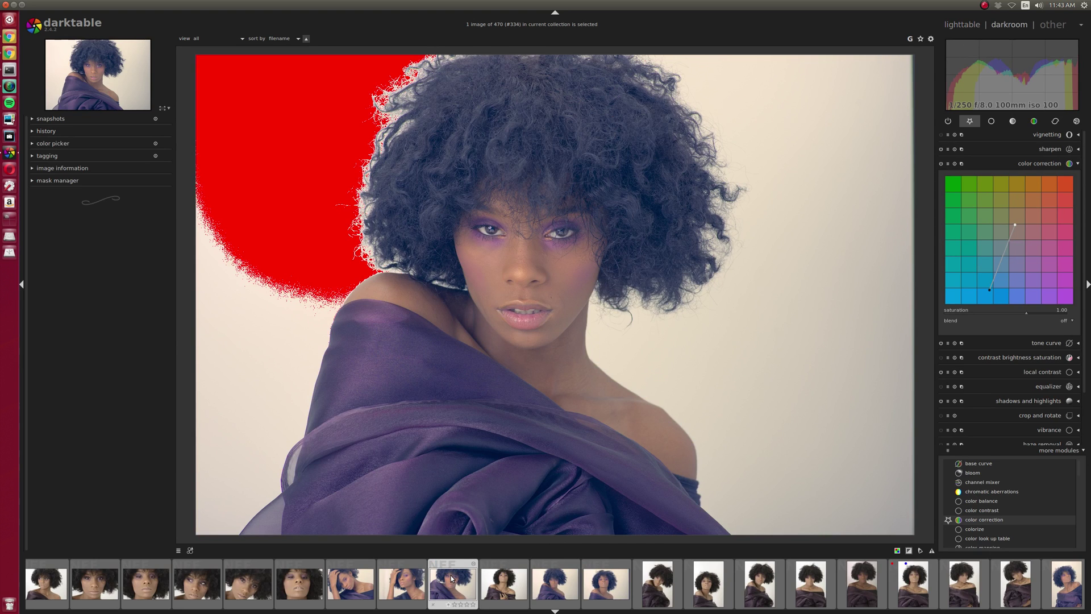
pyautogui.click(283, 587)
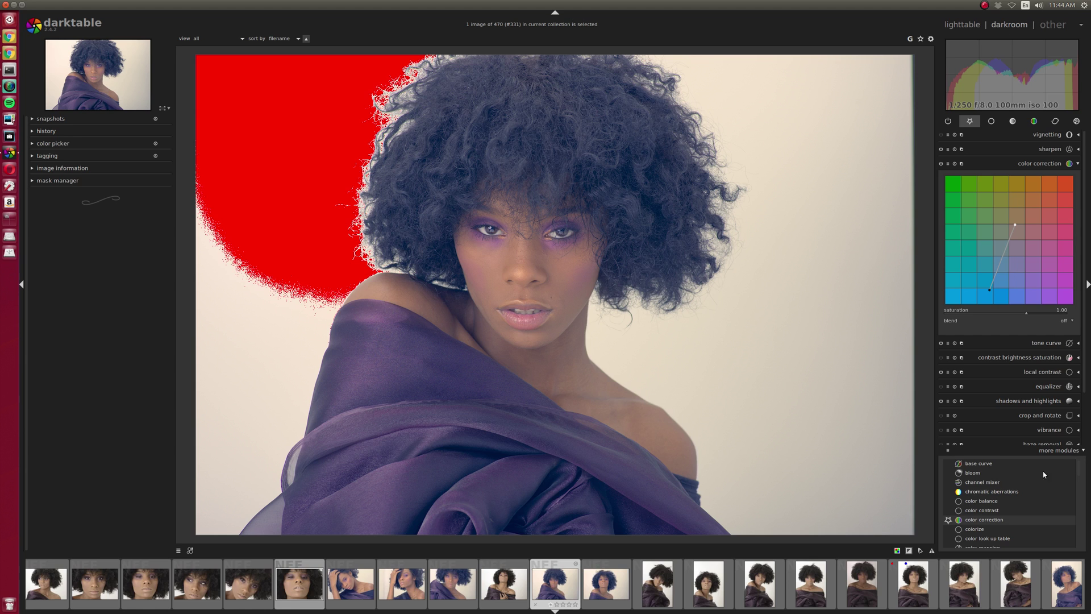
# Step: Show the basic module group and collapse and re-expand the list of more modules
pyautogui.click(1057, 450)
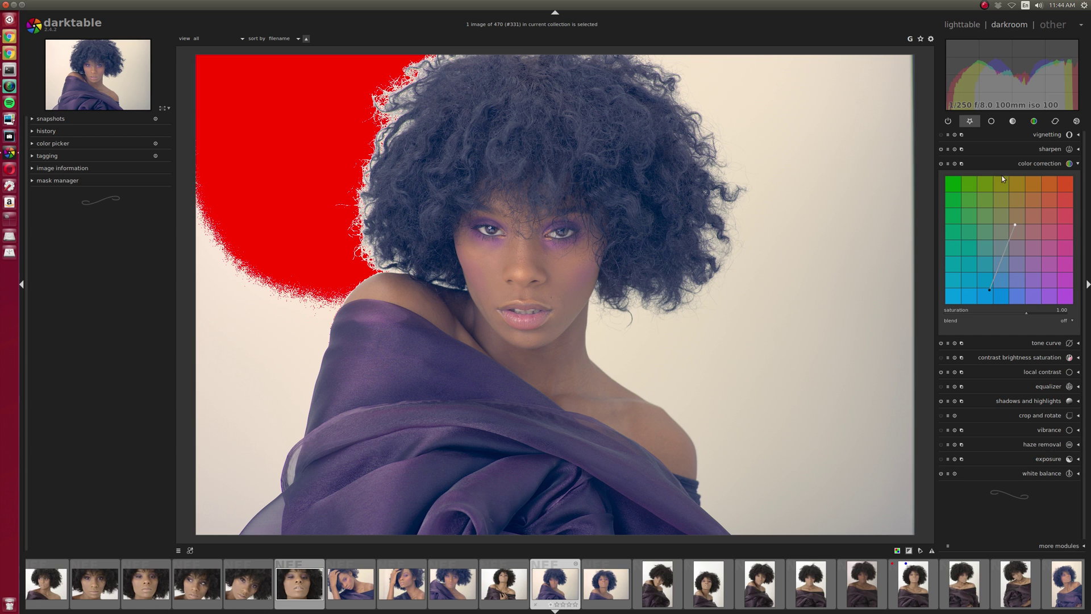
pyautogui.click(991, 121)
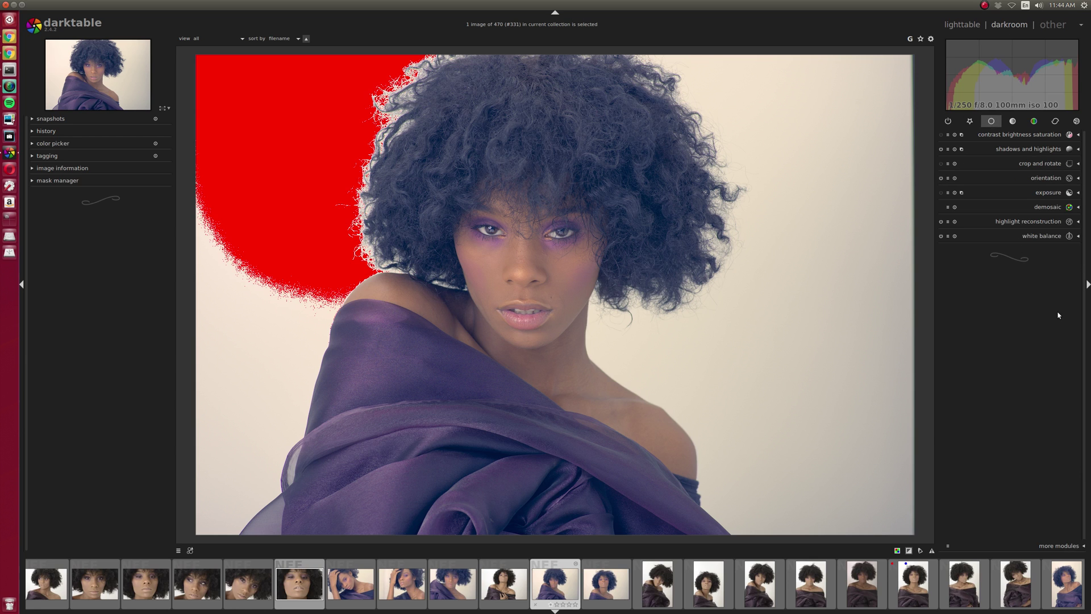
pyautogui.click(1062, 545)
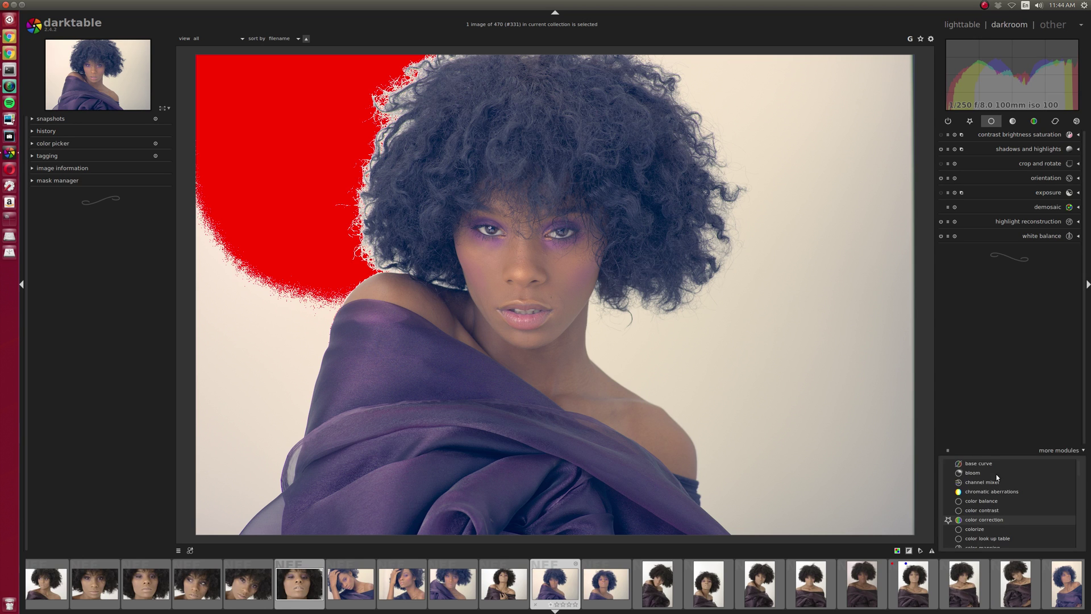
# Step: Examine the presets offered for the more modules list, including the preset mine, and close them without applying any
pyautogui.click(947, 450)
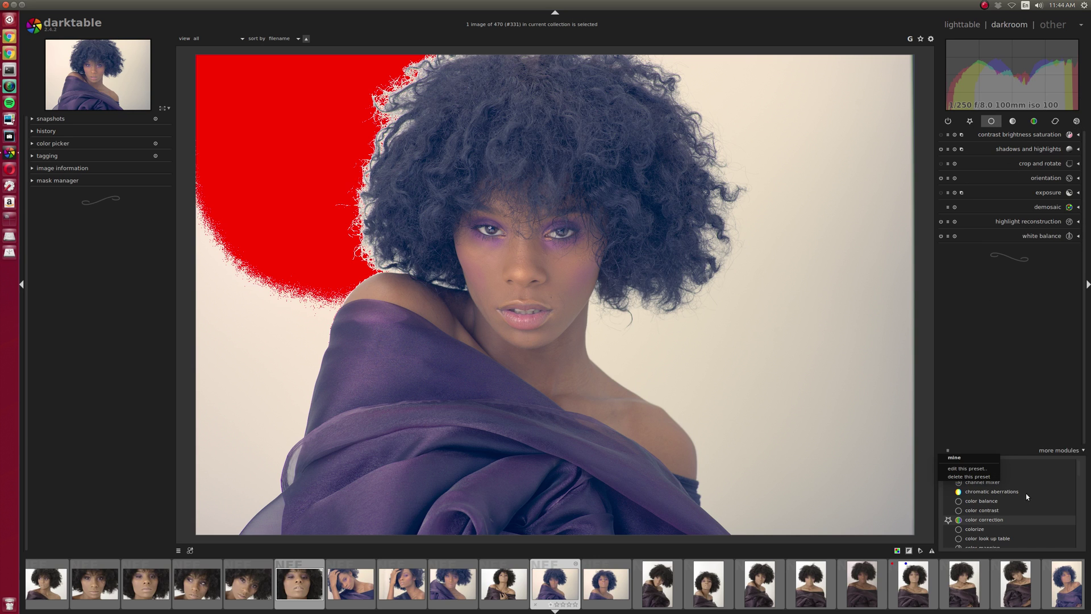
pyautogui.click(968, 438)
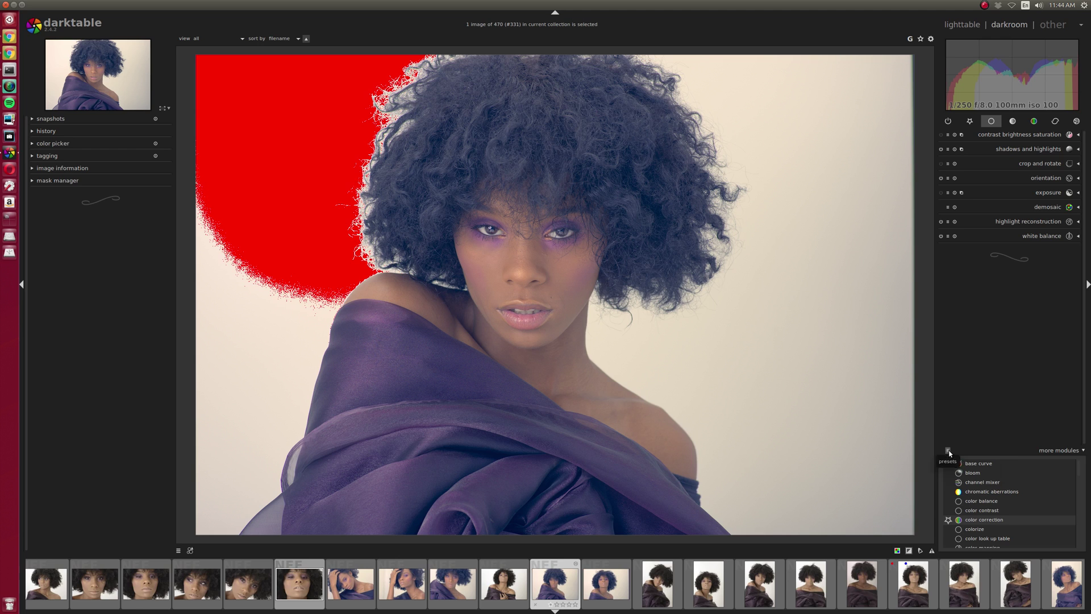
pyautogui.click(947, 452)
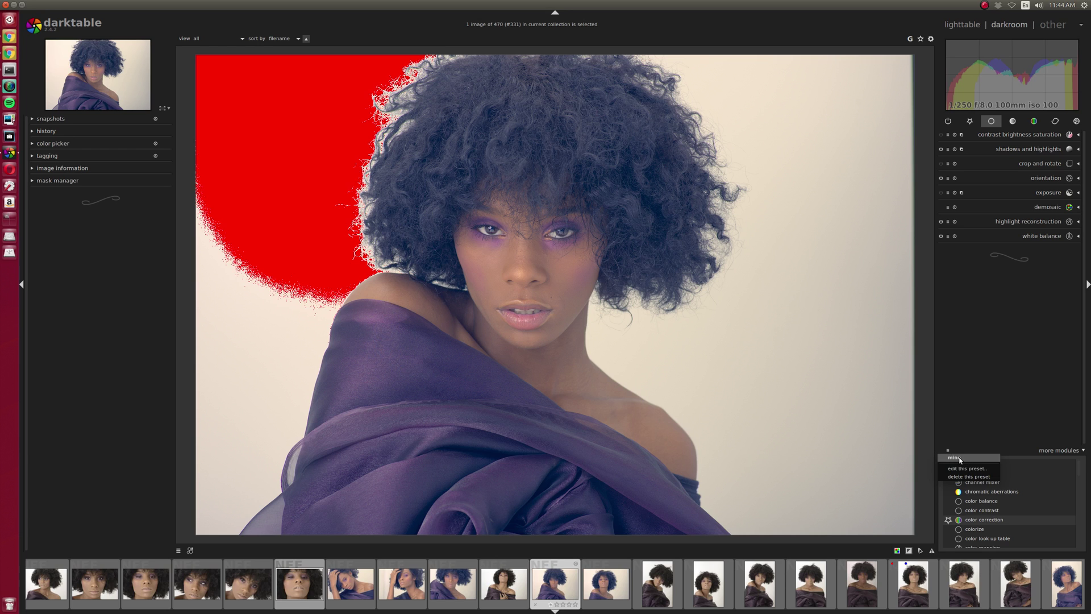
pyautogui.click(967, 442)
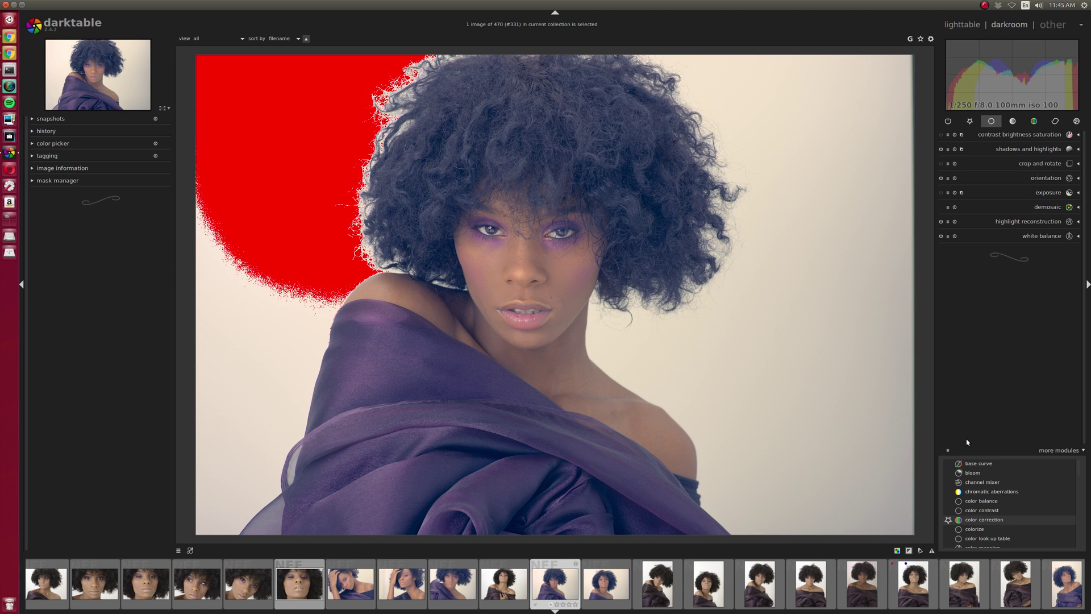
pyautogui.click(948, 451)
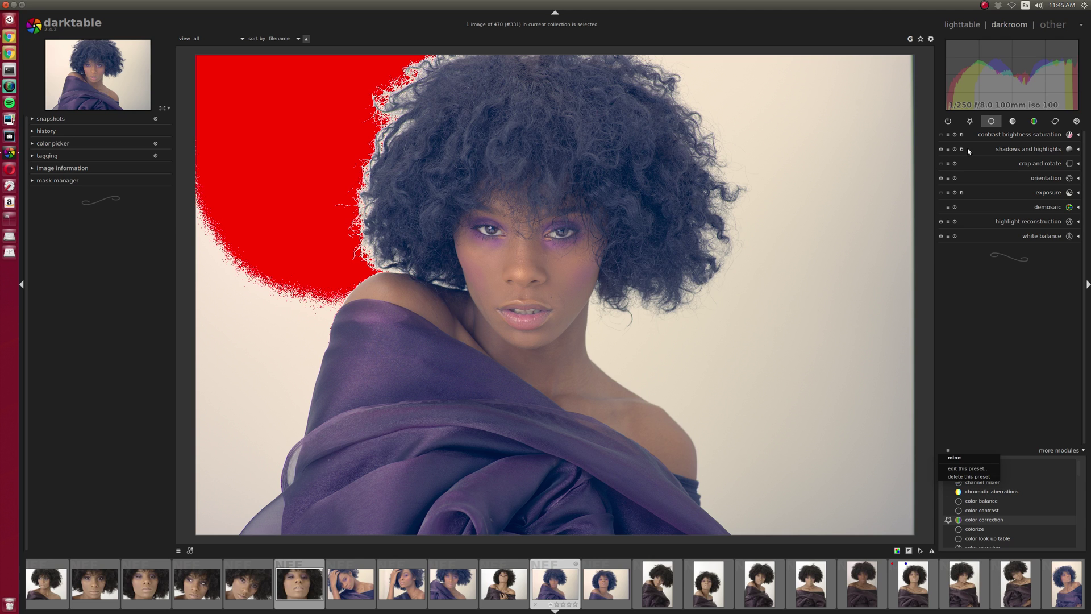
pyautogui.click(970, 121)
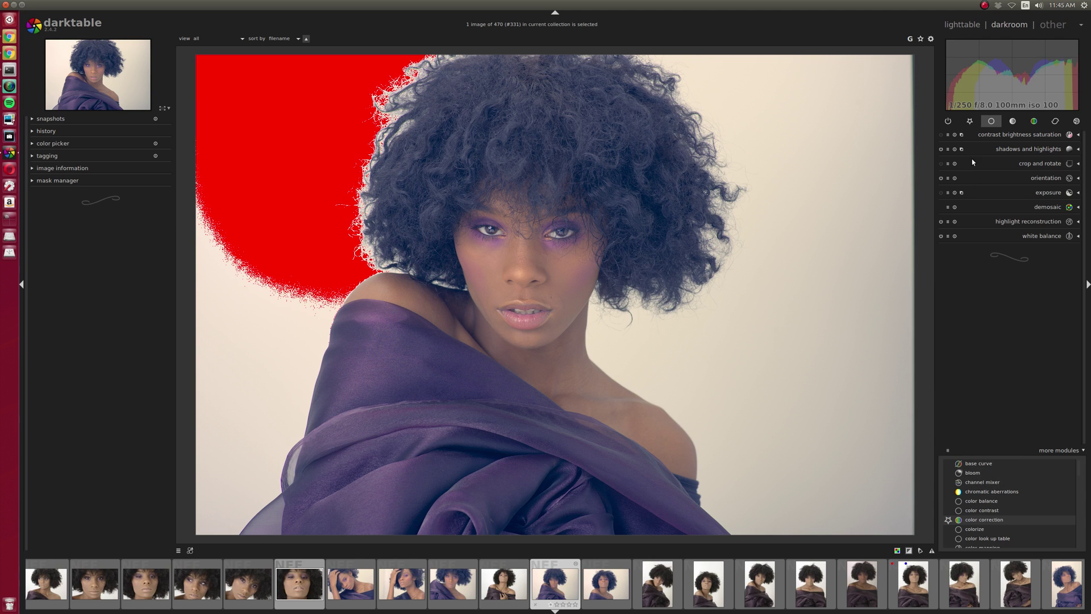
# Step: Return to the favourite modules, collapse color correction, and review the more modules presets once more
pyautogui.click(969, 122)
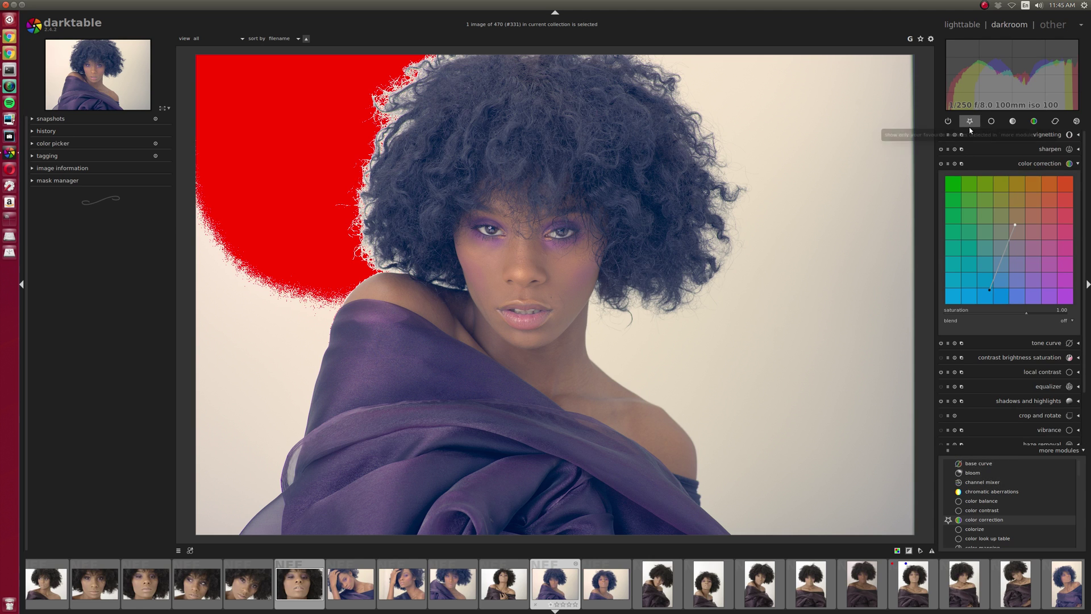
pyautogui.click(1046, 164)
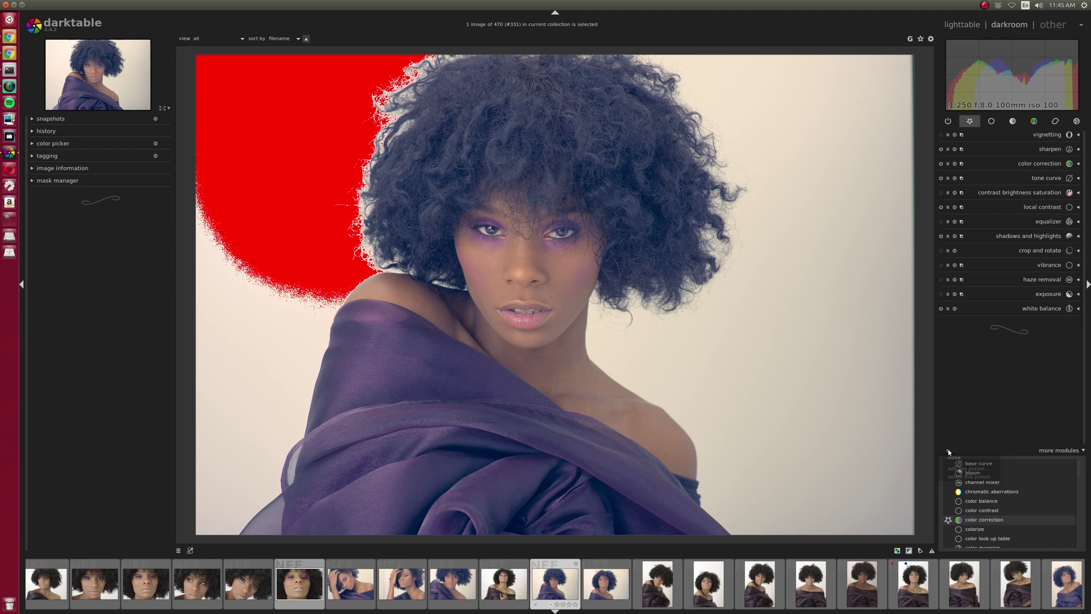
pyautogui.click(948, 449)
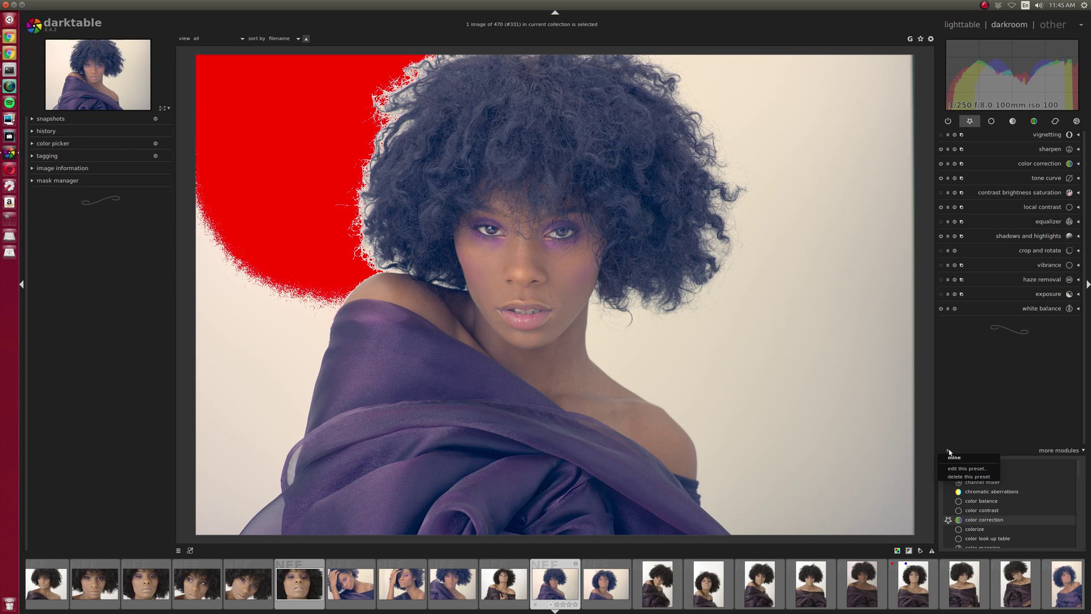
pyautogui.click(988, 436)
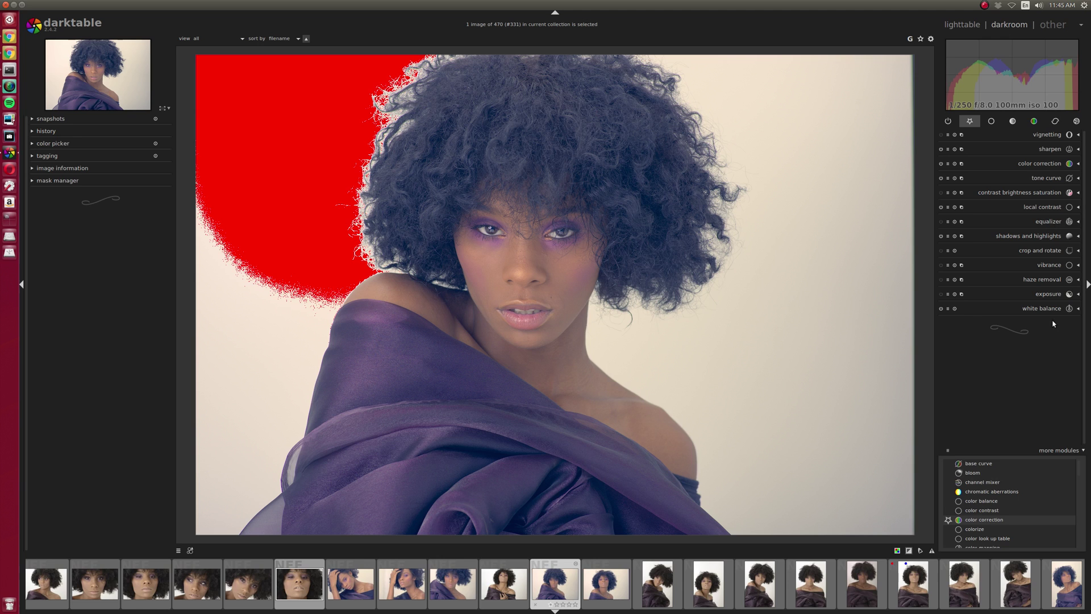
# Step: Expand the exposure module and try black levels up to 0.0070, returning the black level to 0.0000
pyautogui.click(1050, 294)
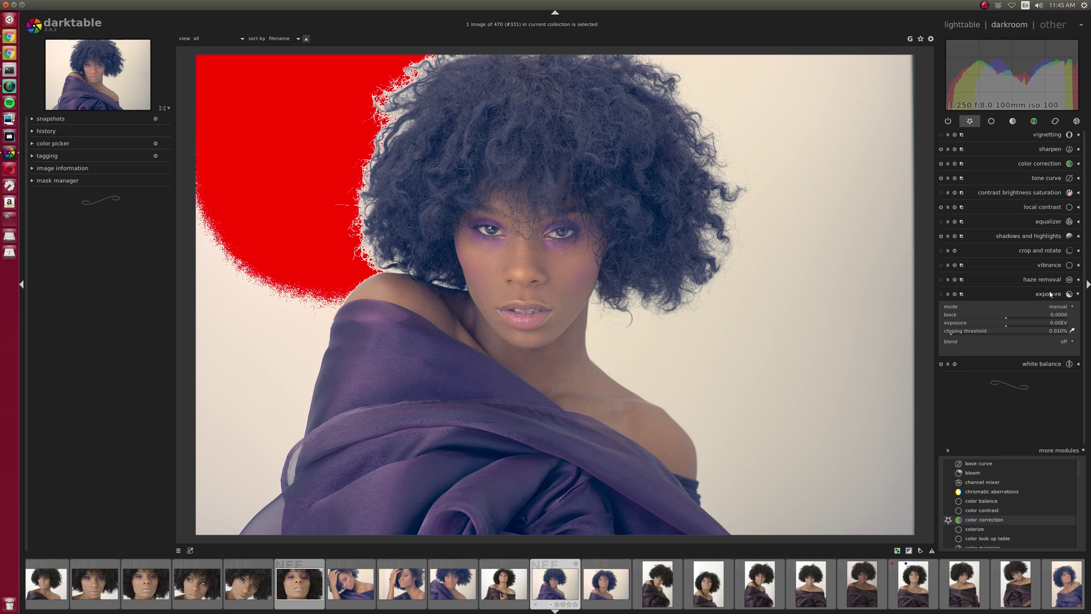
pyautogui.scroll(1, 1021, 319)
pyautogui.scroll(-5, 1021, 319)
pyautogui.scroll(3, 1021, 320)
pyautogui.scroll(-3, 1021, 320)
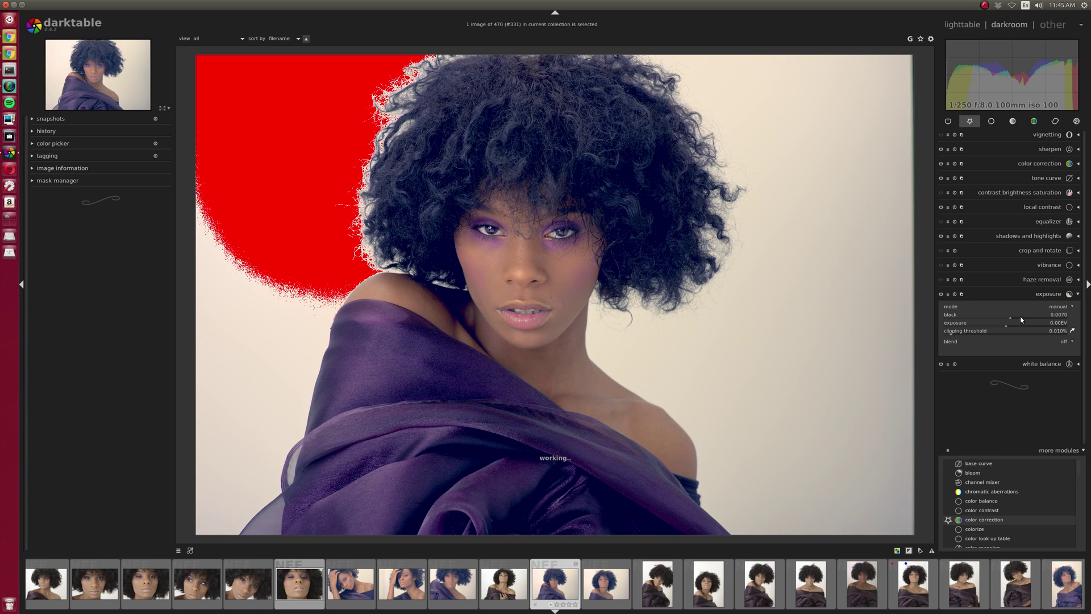
pyautogui.scroll(4, 1025, 325)
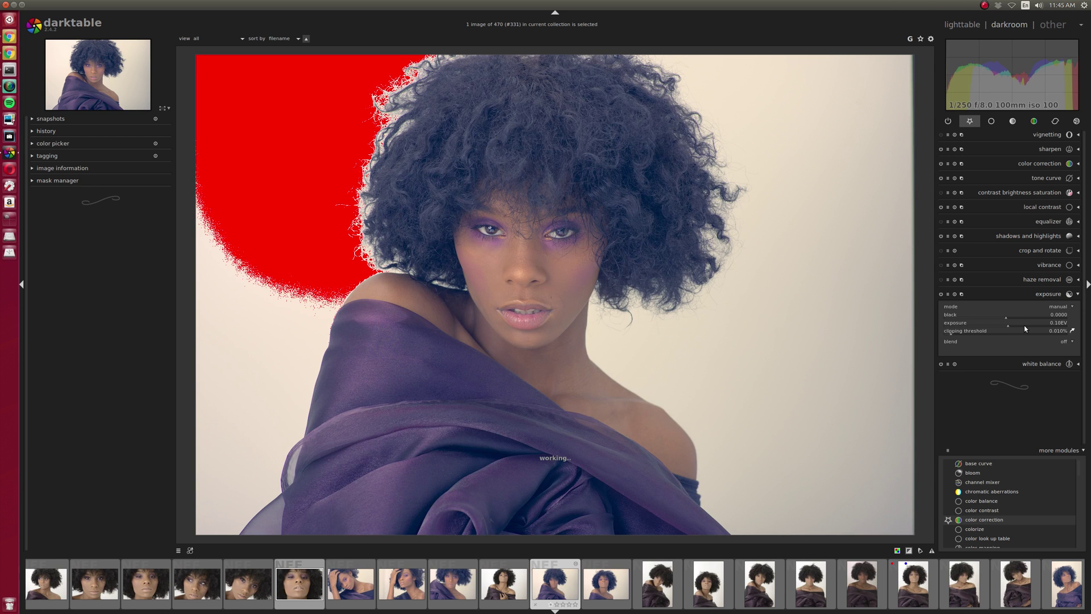
# Step: Swing the exposure value between about -1.34 EV and 1.26 EV in small and large increments, bringing it back to 0.06 EV
pyautogui.scroll(-1, 1028, 325)
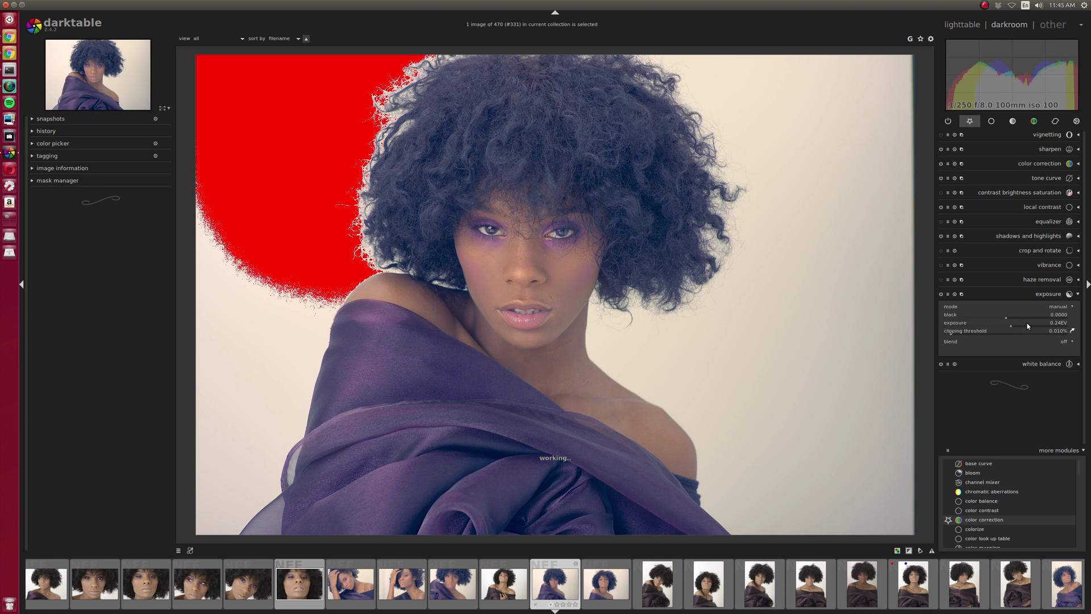
pyautogui.scroll(-2, 1027, 326)
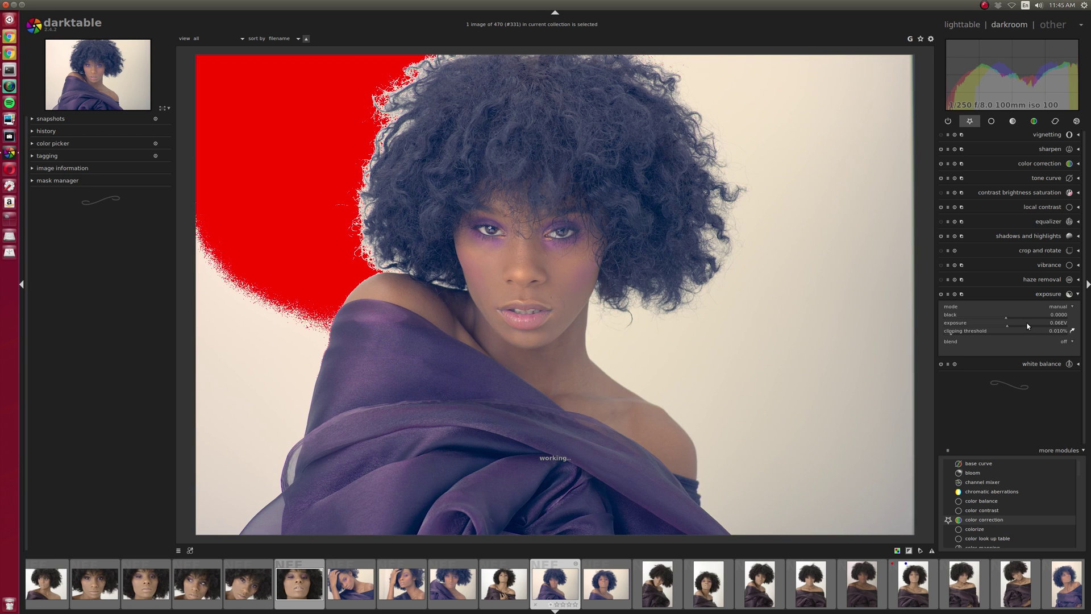
pyautogui.scroll(20, 1025, 327)
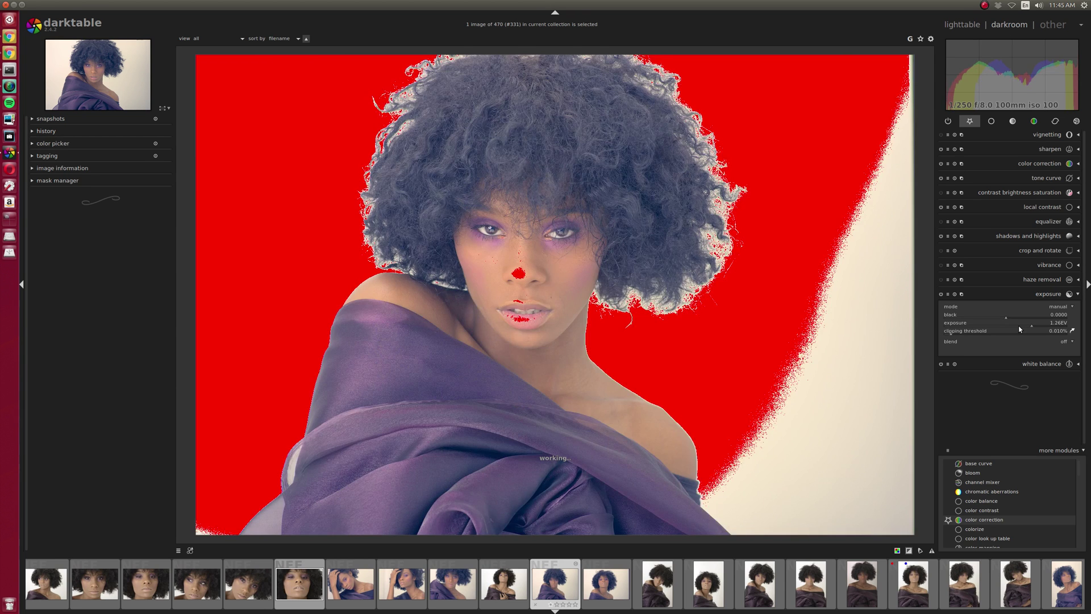
pyautogui.scroll(-20, 1020, 328)
pyautogui.scroll(-20, 1019, 328)
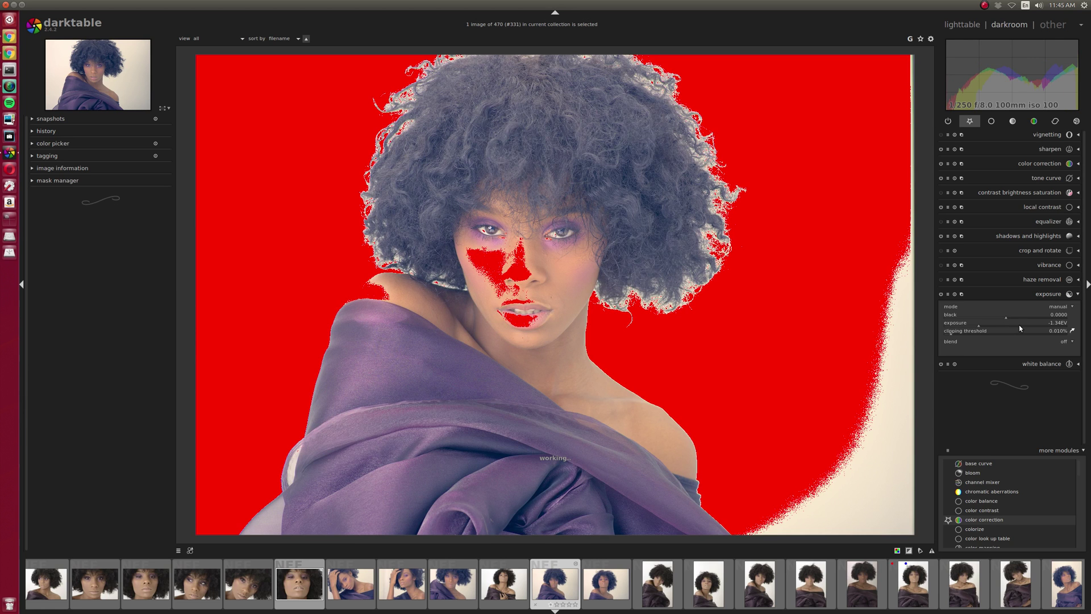
pyautogui.scroll(20, 1019, 327)
pyautogui.scroll(20, 1019, 327)
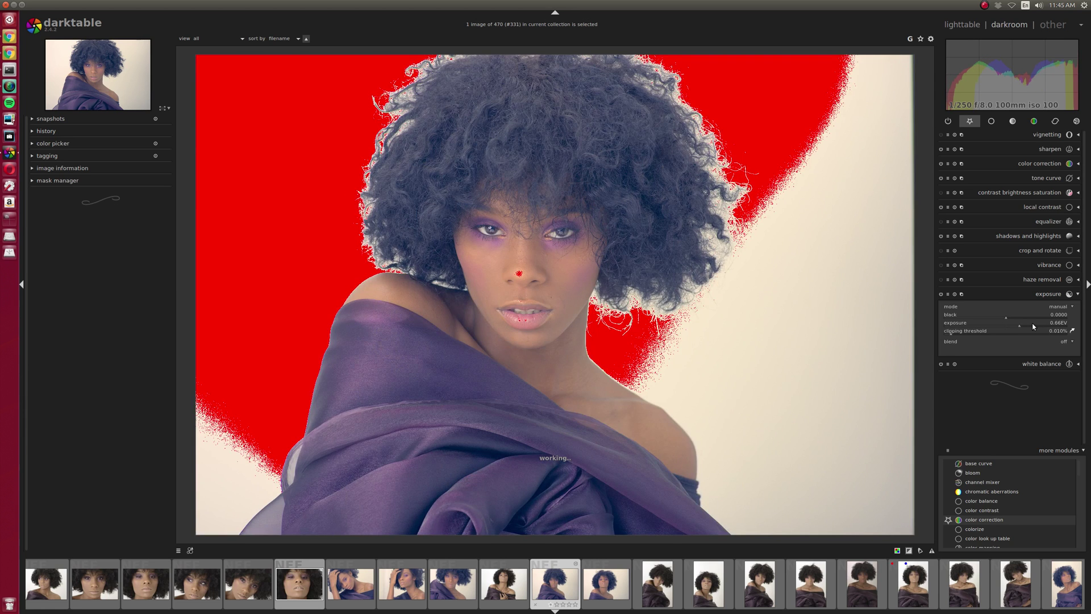
pyautogui.scroll(-20, 1032, 327)
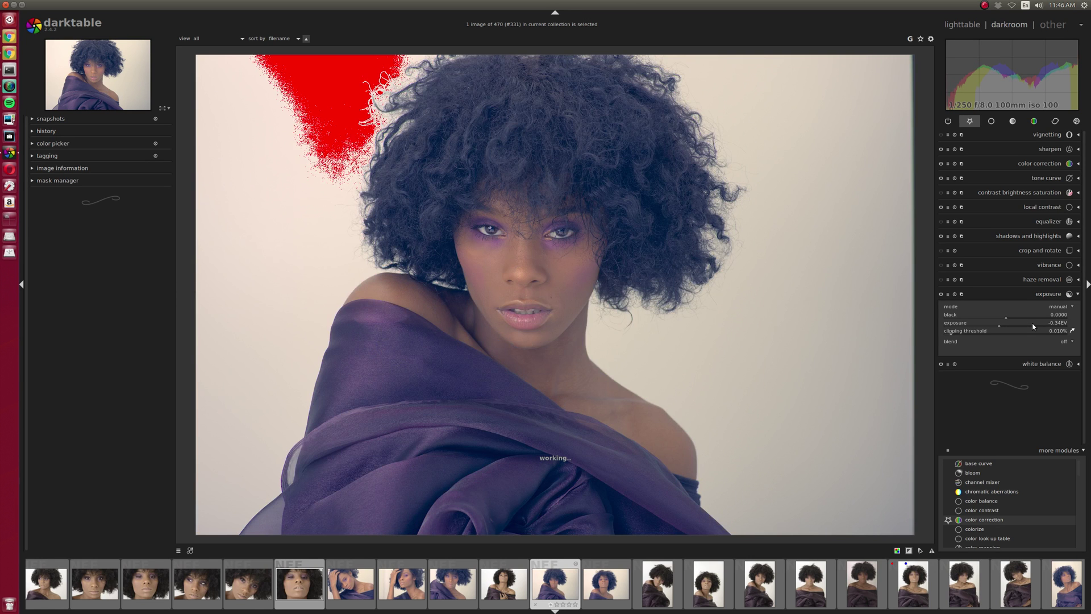
pyautogui.scroll(10, 1033, 327)
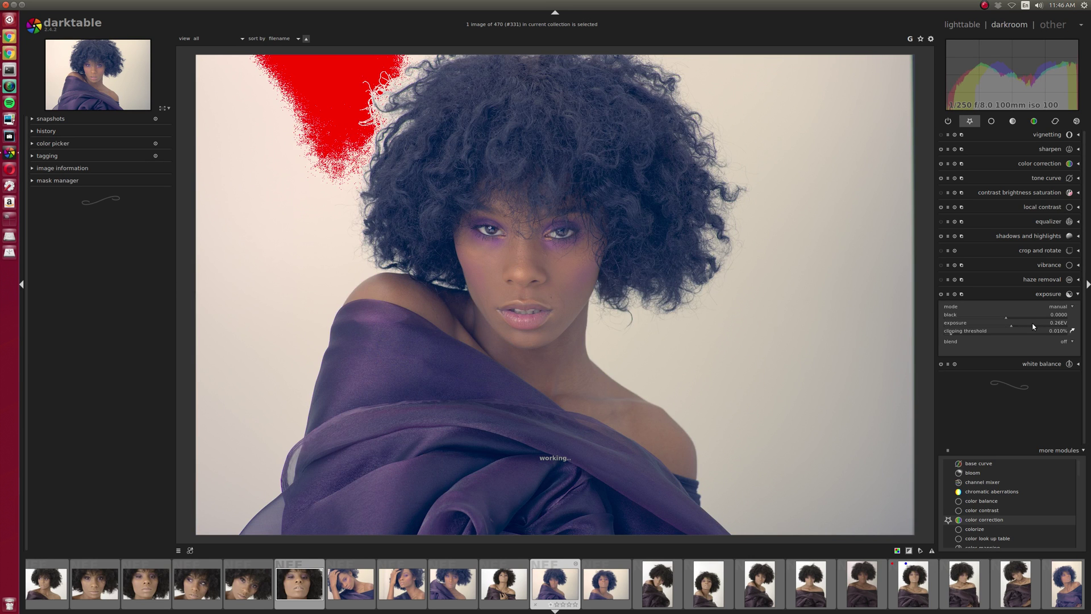
pyautogui.scroll(-3, 1033, 327)
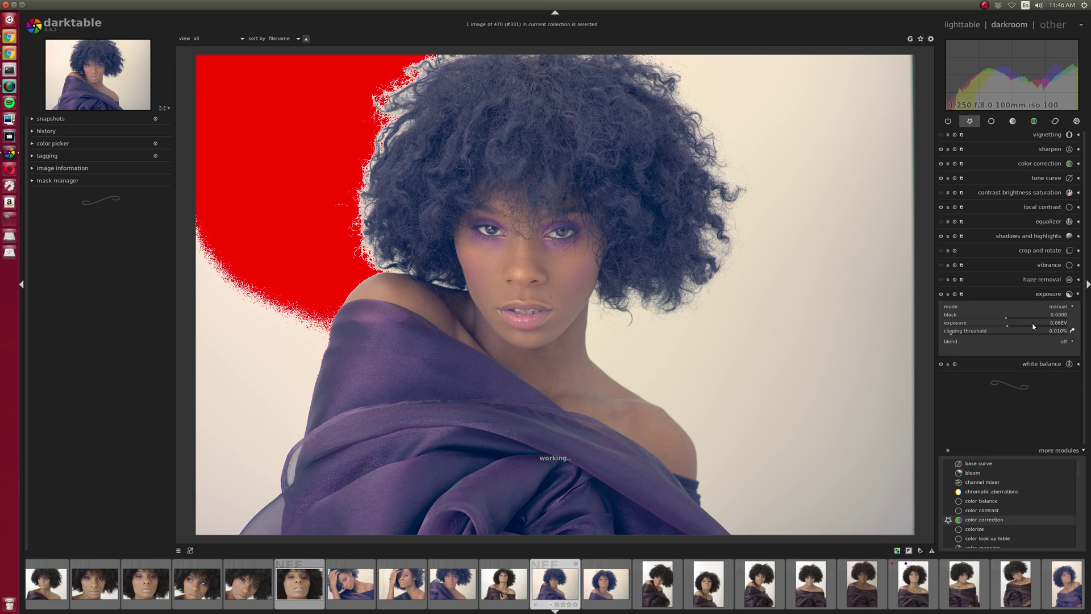
# Step: Raise the exposure from there in fine and coarse increments to about 0.97 EV
pyautogui.scroll(1, 1033, 326)
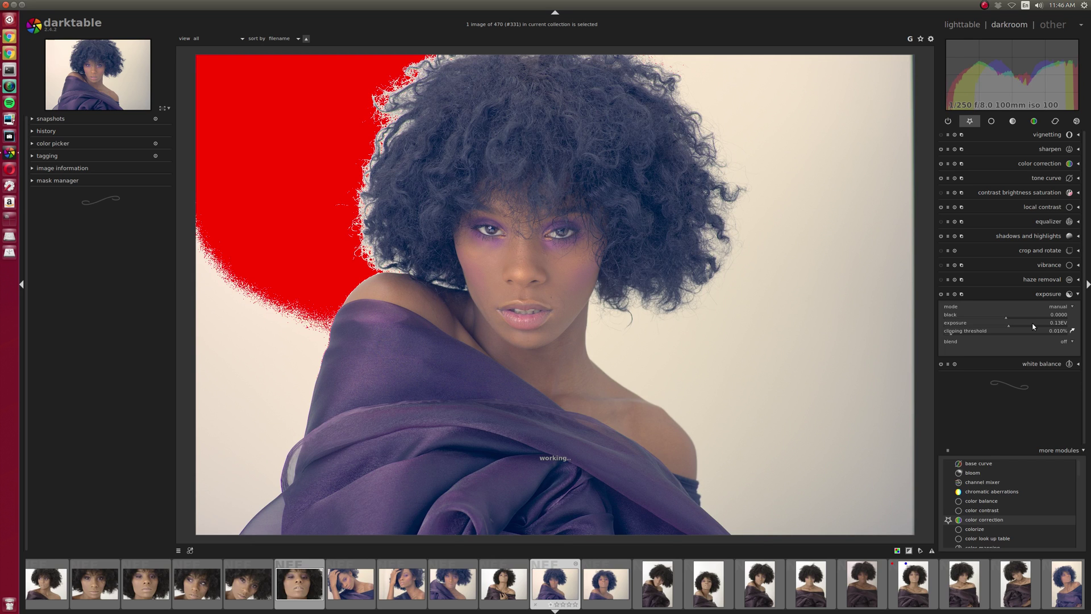
pyautogui.scroll(1, 1033, 327)
pyautogui.scroll(3, 1033, 327)
pyautogui.scroll(1, 1033, 327)
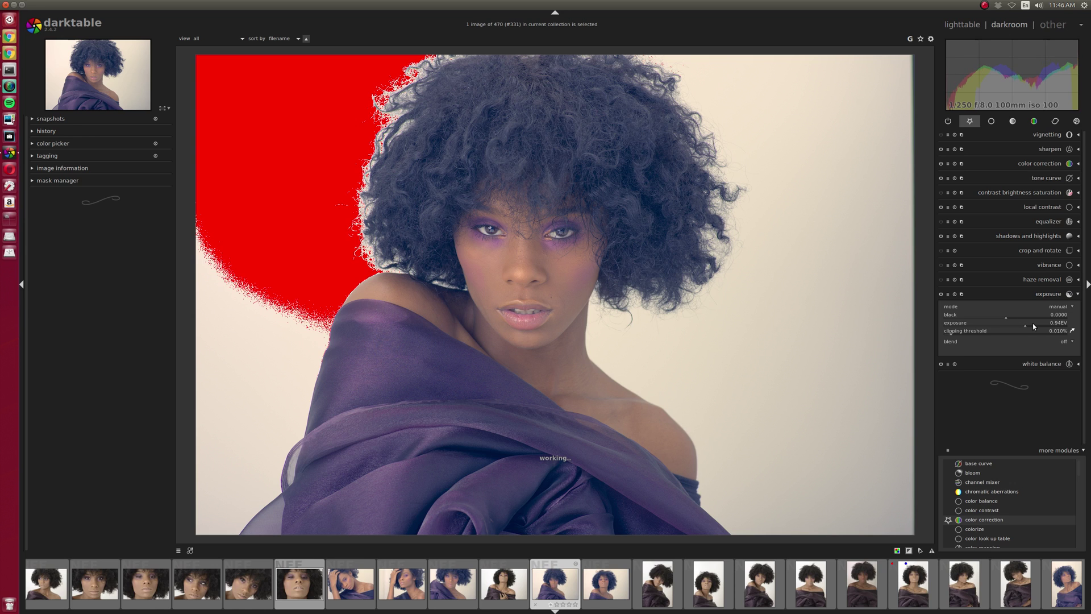
pyautogui.scroll(1, 1033, 326)
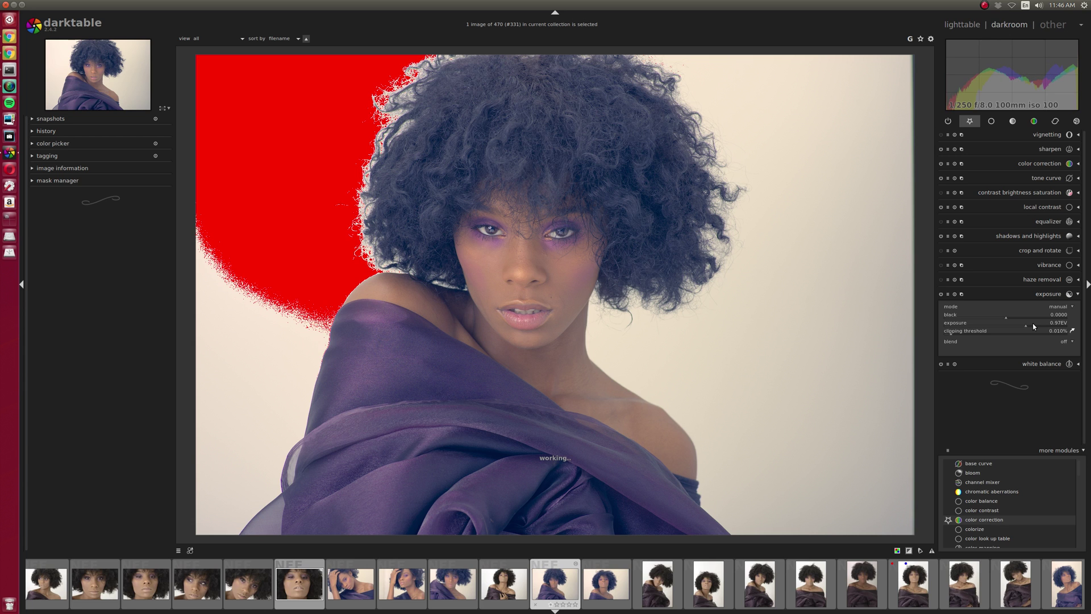
pyautogui.scroll(-1, 1033, 326)
pyautogui.scroll(-1, 1033, 326)
# Step: Expand the vignetting module and vary its scale between 55% and 85% in small and large increments, ending at 75%
pyautogui.click(1032, 136)
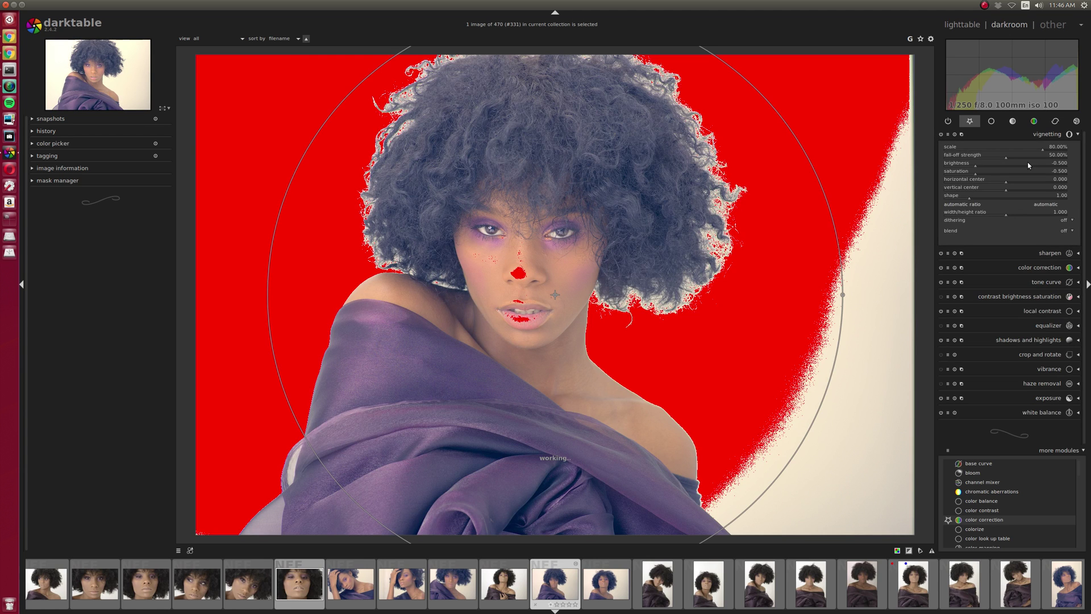
pyautogui.click(1025, 149)
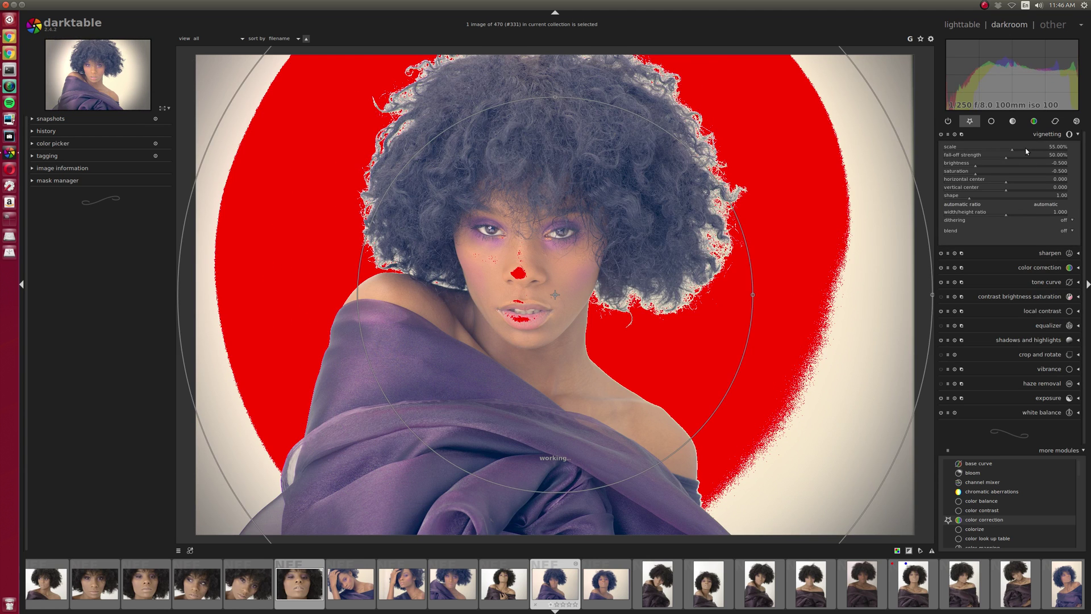
pyautogui.scroll(10, 1026, 151)
pyautogui.scroll(-5, 1027, 151)
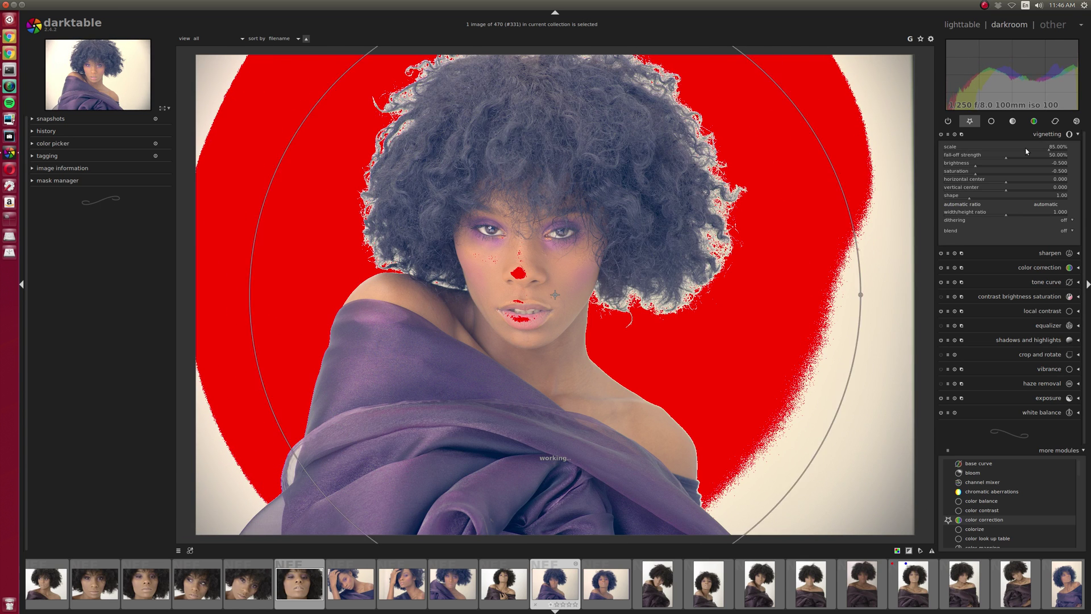
pyautogui.scroll(-1, 1026, 150)
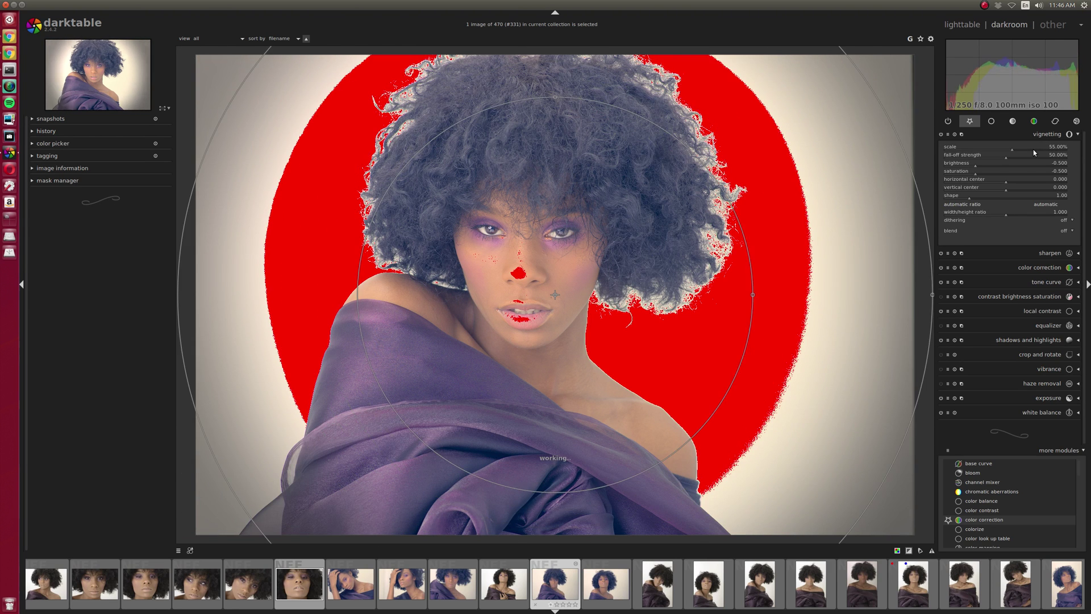
pyautogui.scroll(2, 1033, 149)
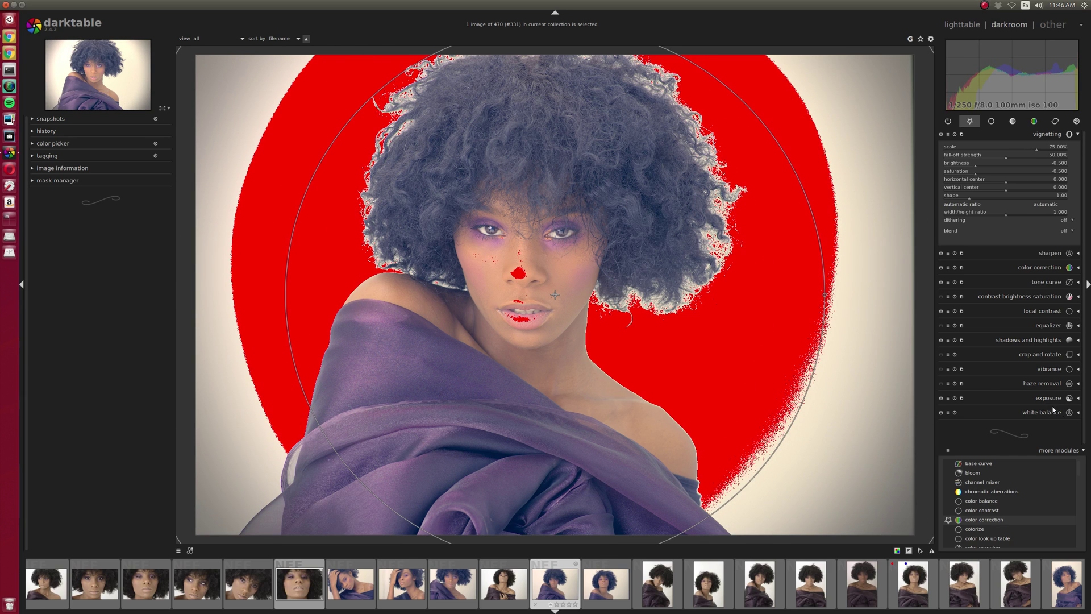
# Step: Fine-tune the white balance temperature to about 6150K and return to the lighttable
pyautogui.click(1050, 411)
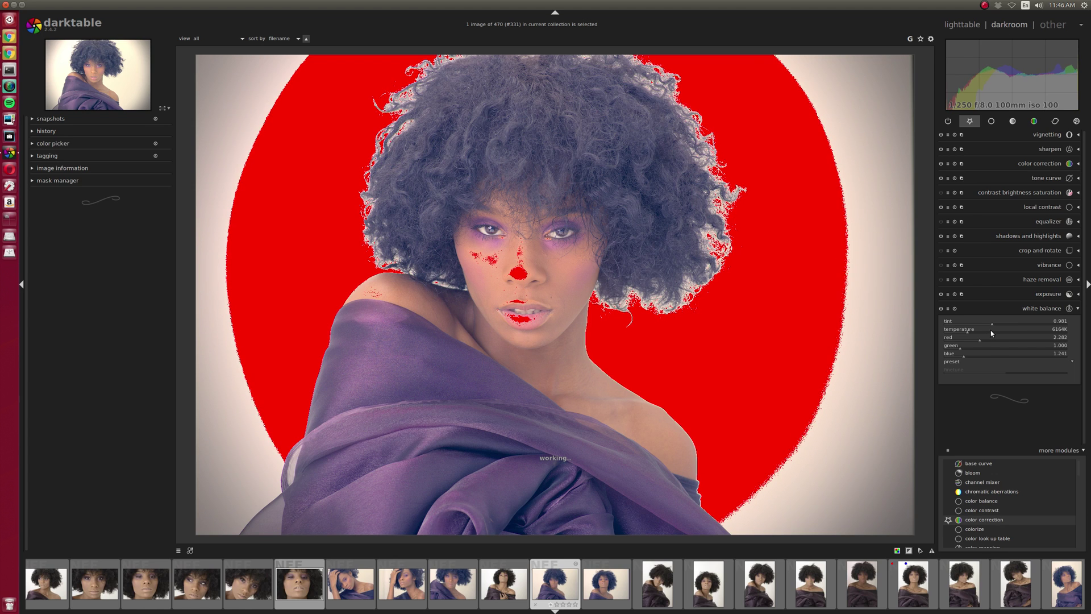
pyautogui.scroll(-1, 990, 329)
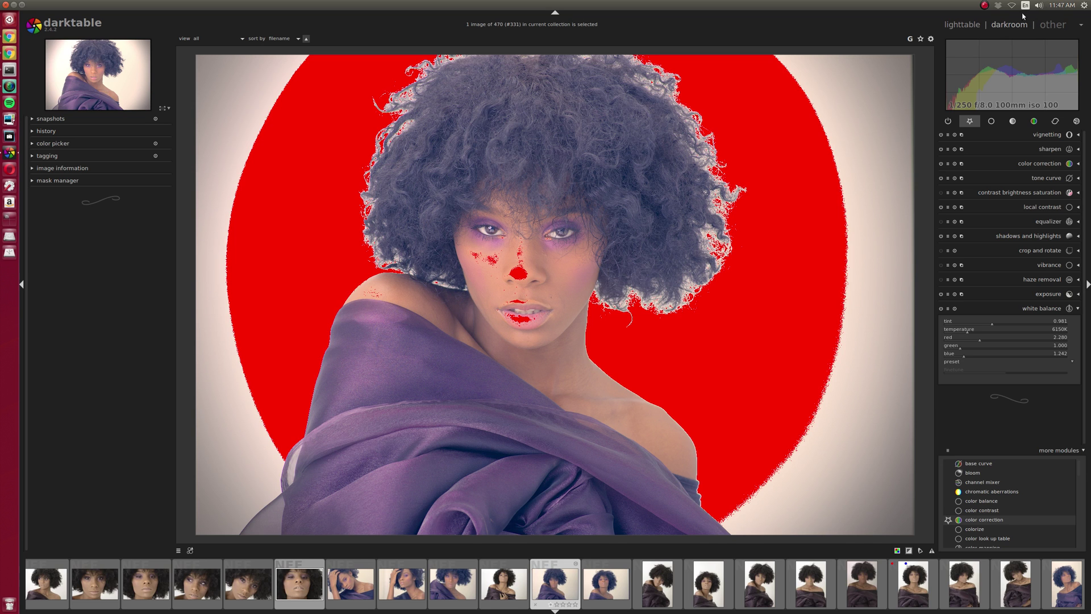
pyautogui.click(968, 27)
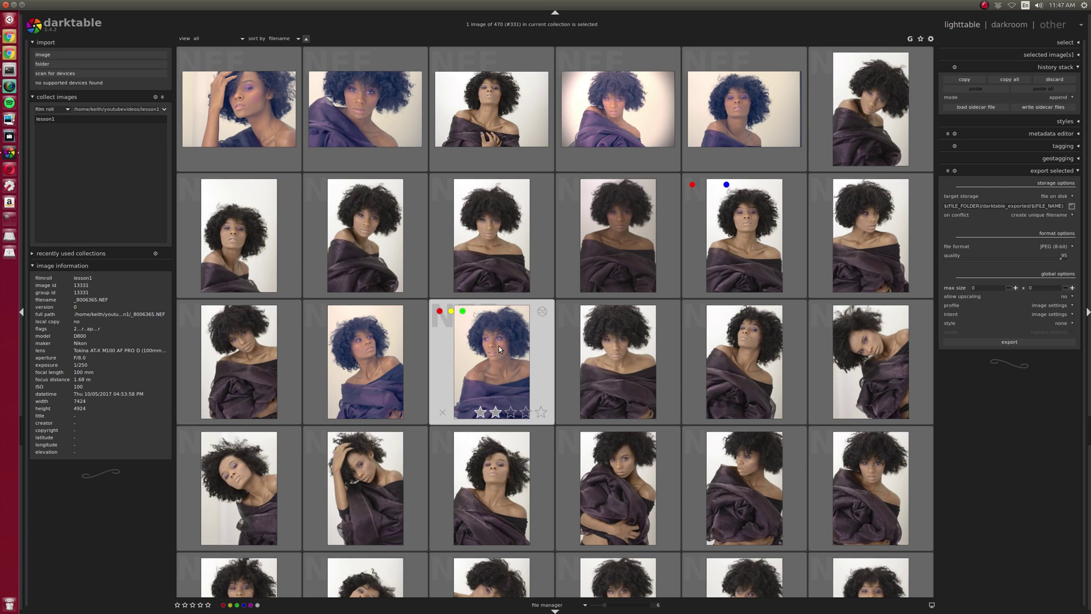